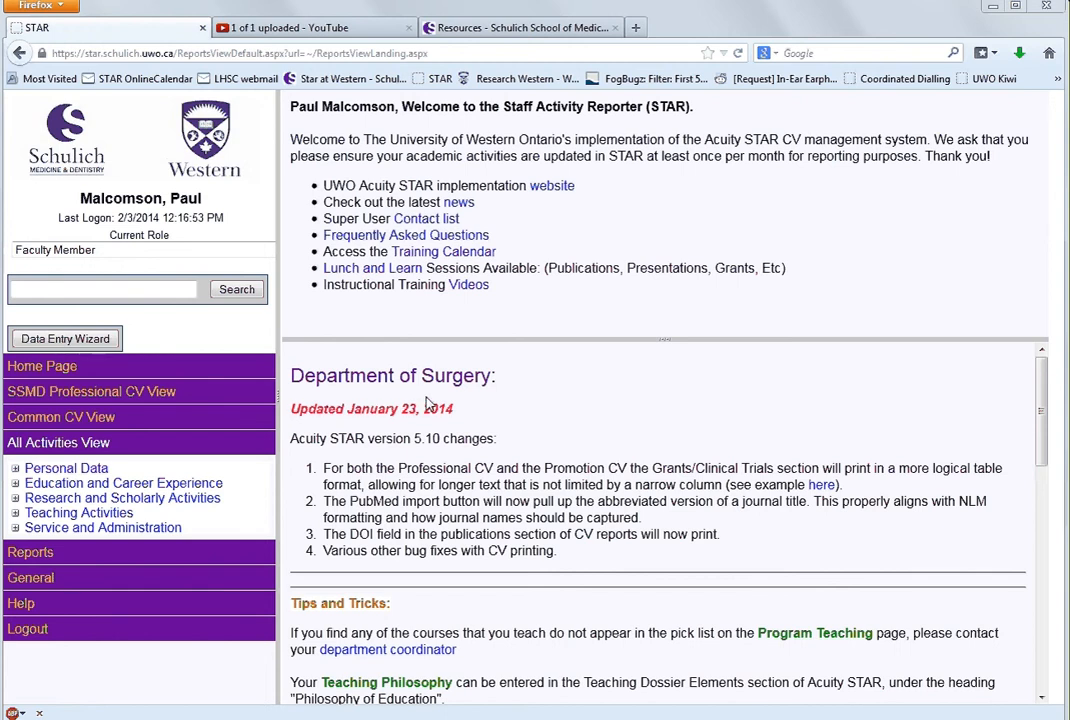
# Open Maintenance of Certification under Personal Data and start a new entry, moving its form window fully into view
pyautogui.click(84, 470)
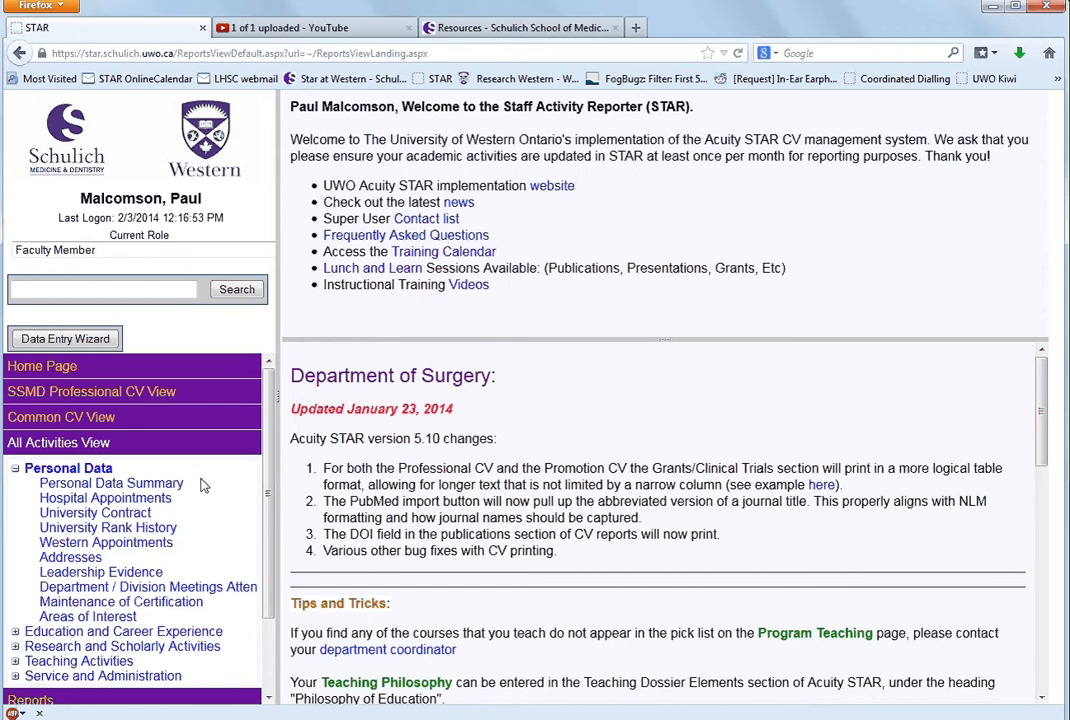
pyautogui.click(174, 605)
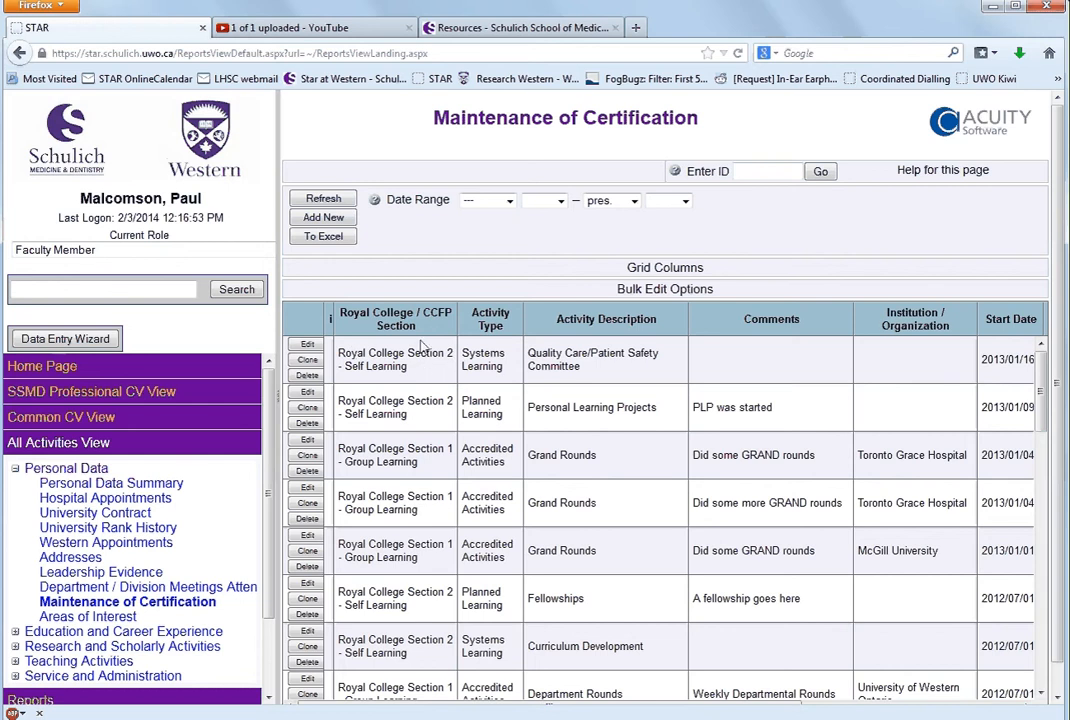
pyautogui.click(323, 217)
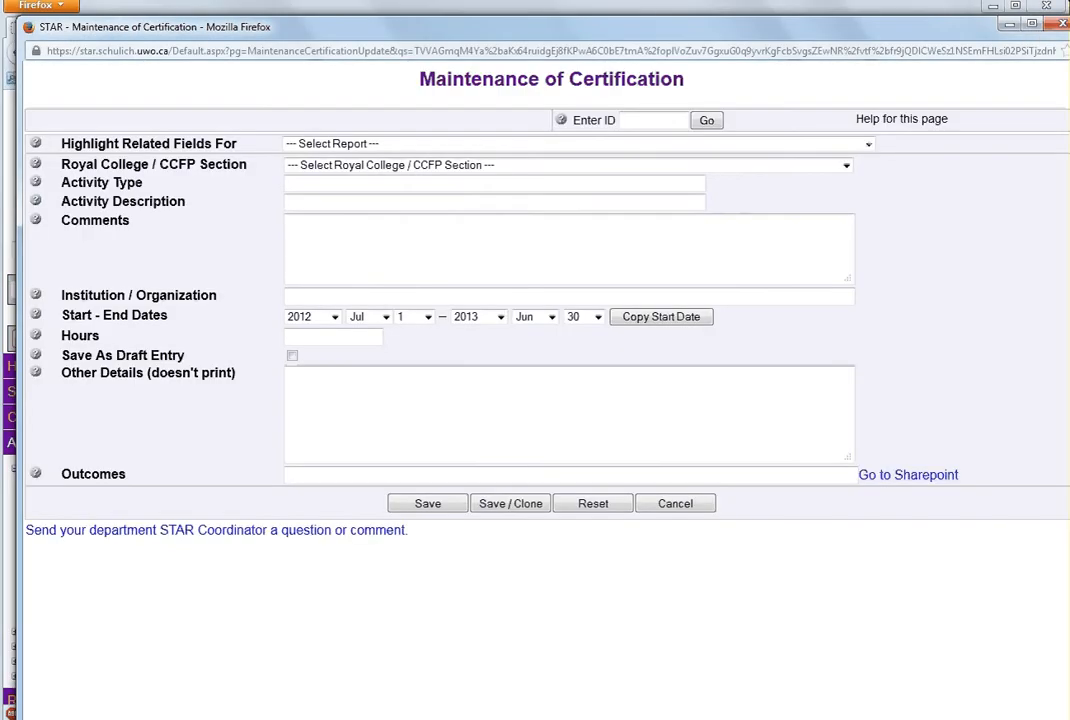
pyautogui.moveTo(1069, 16); pyautogui.dragTo(986, 53)
pyautogui.moveTo(856, 68); pyautogui.dragTo(868, 29)
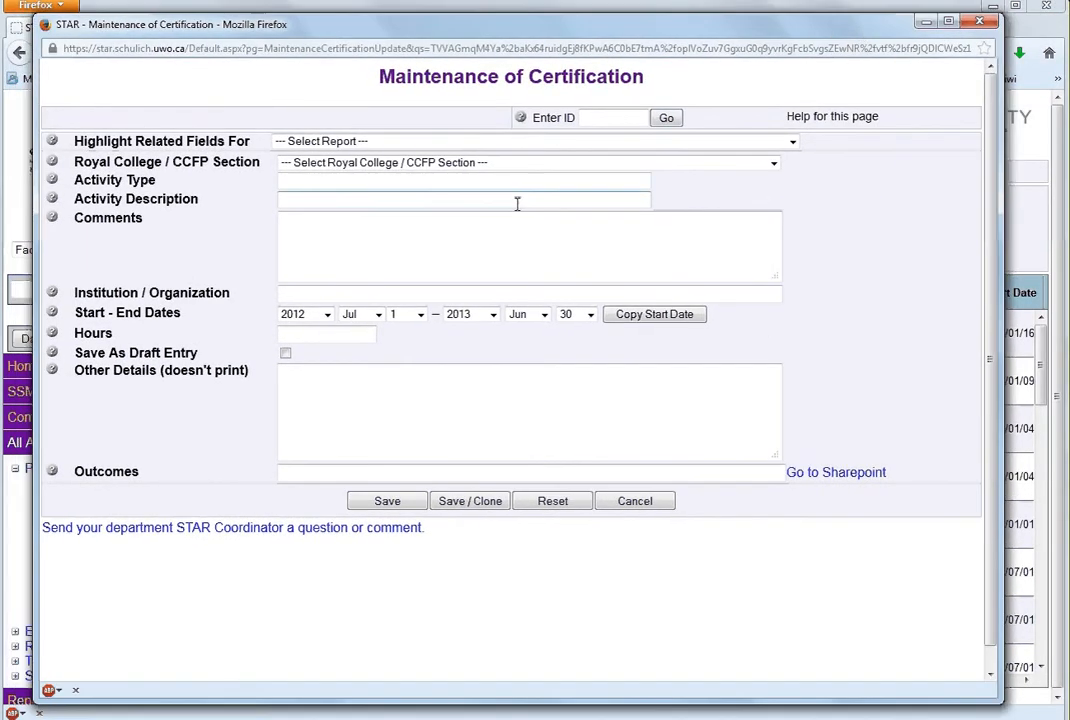
# Classify the entry as Royal College Section 1 - Group Learning, with activity type Accredited Activities and description Department Rounds
pyautogui.click(420, 168)
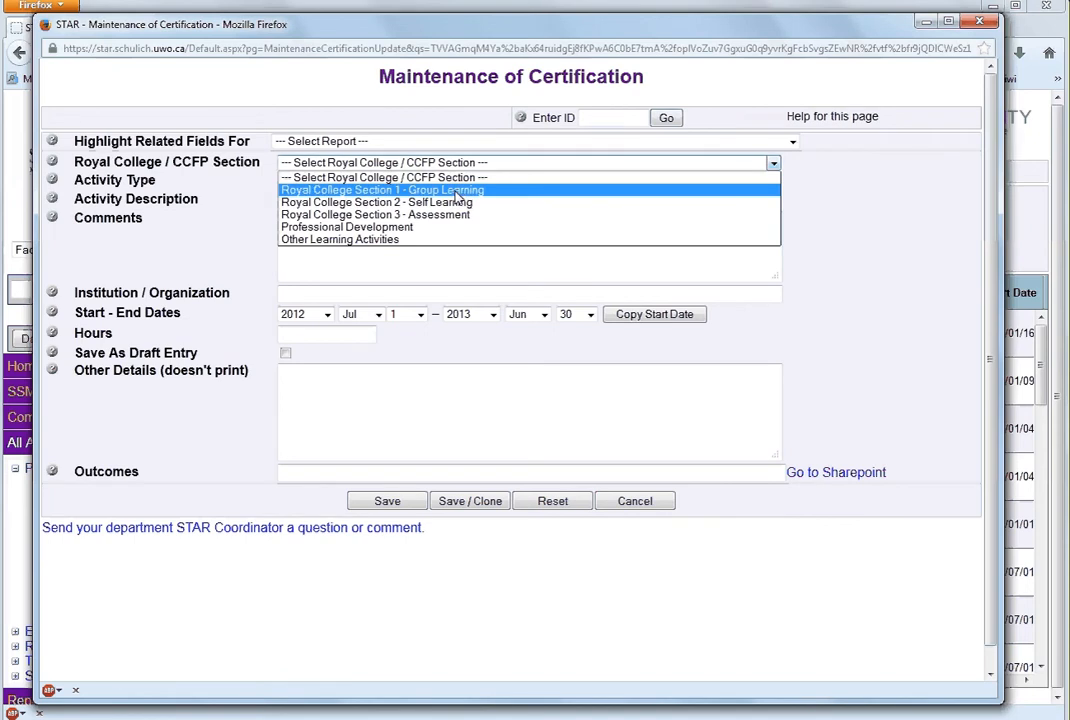
pyautogui.click(452, 190)
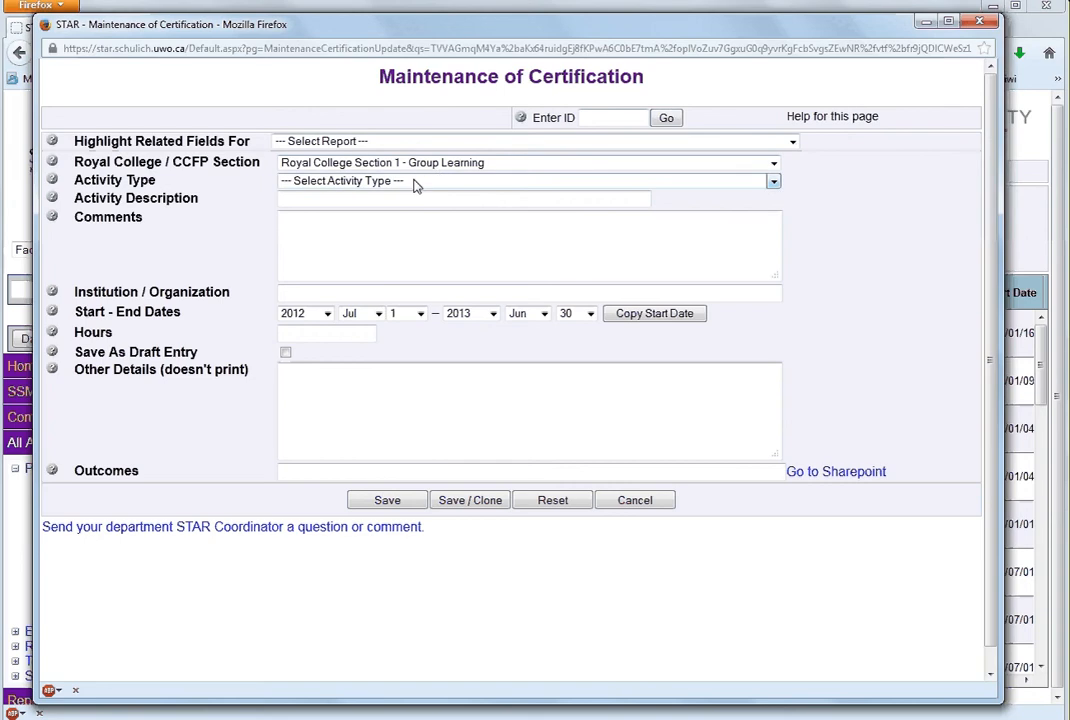
pyautogui.click(414, 183)
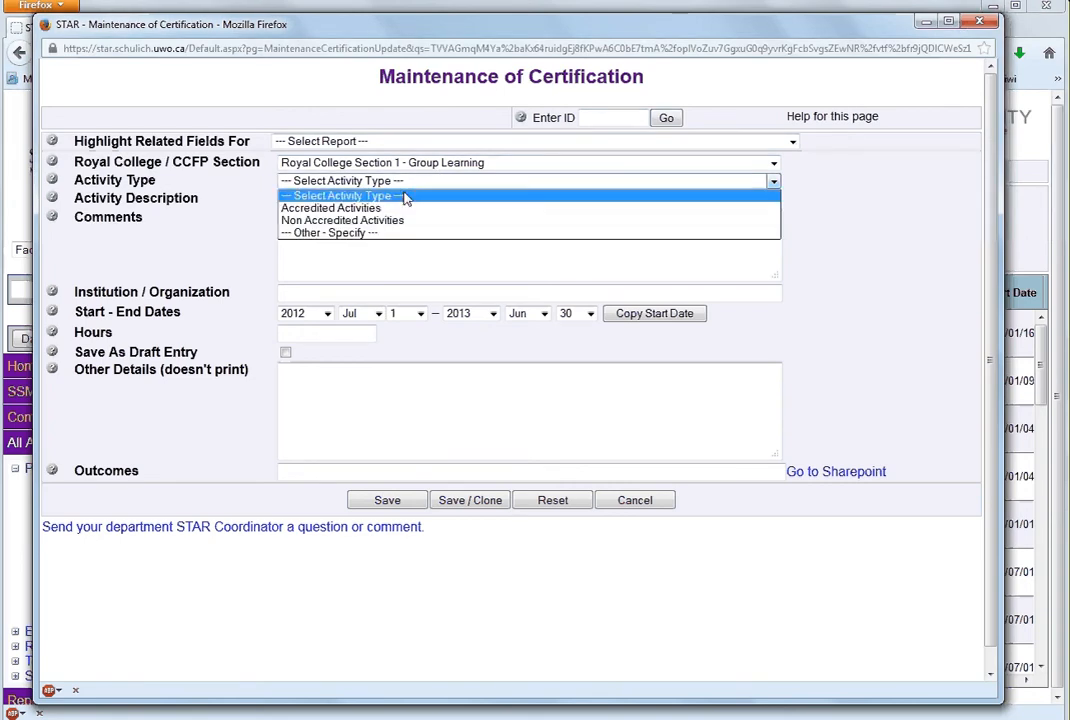
pyautogui.click(395, 208)
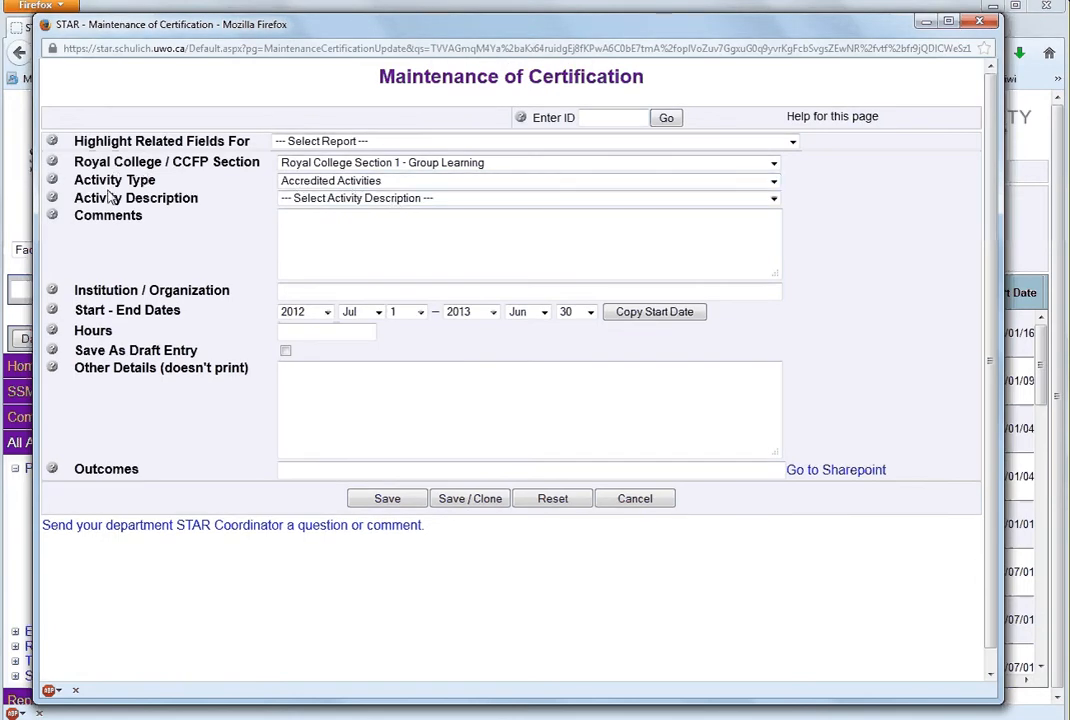
pyautogui.click(407, 201)
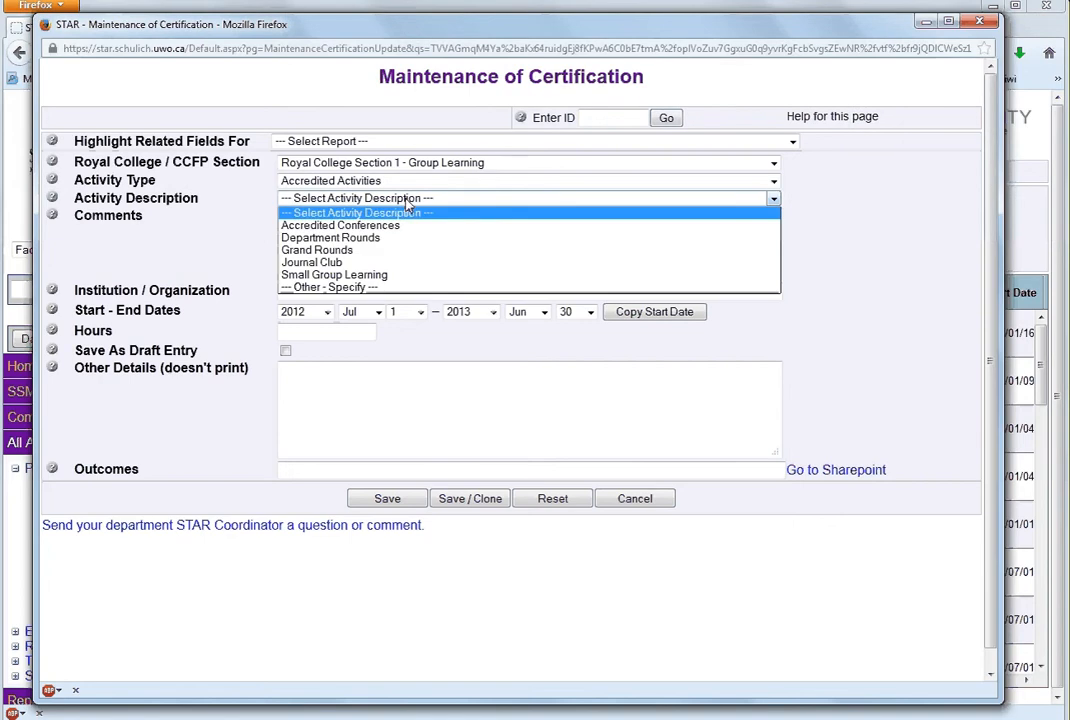
pyautogui.click(364, 241)
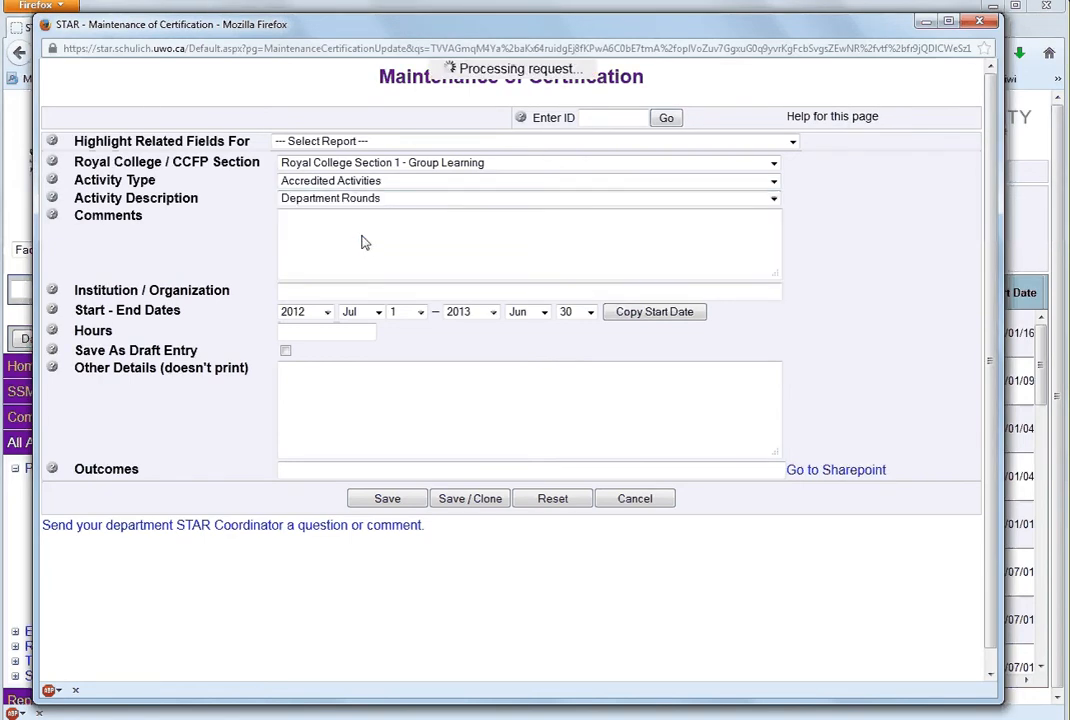
# Enter the comment "Weekly Departmental rounds" and choose University of Western Ontario as the institution by searching for "western"
pyautogui.click(350, 235)
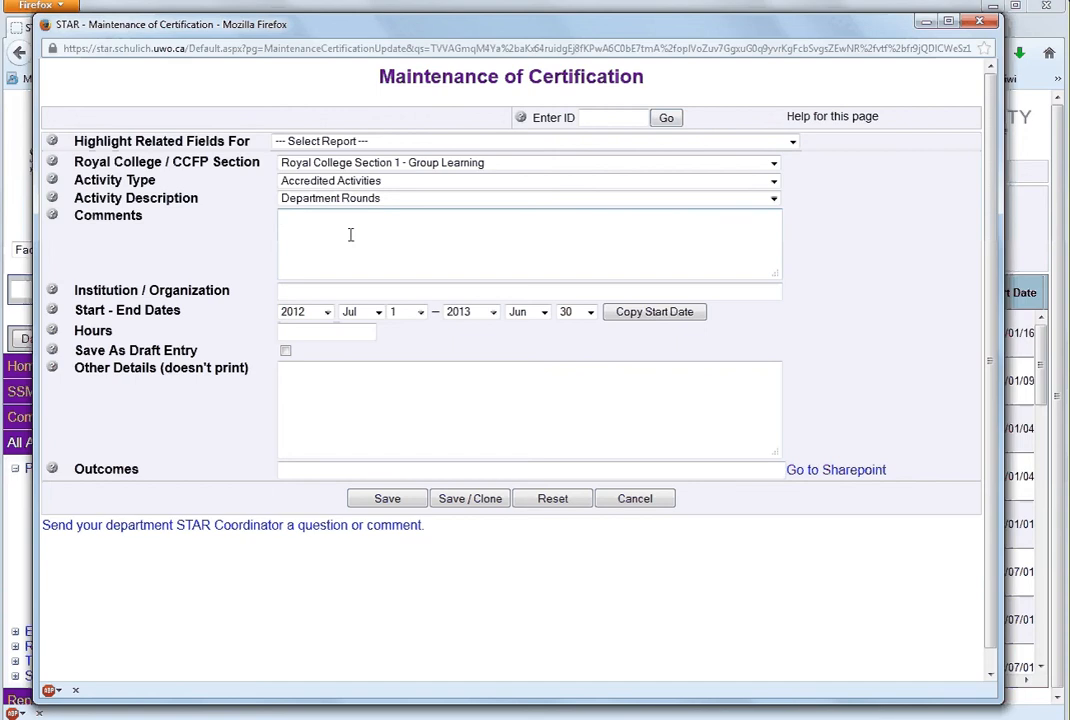
pyautogui.write('Weekly Departmental rounds')
pyautogui.click(338, 289)
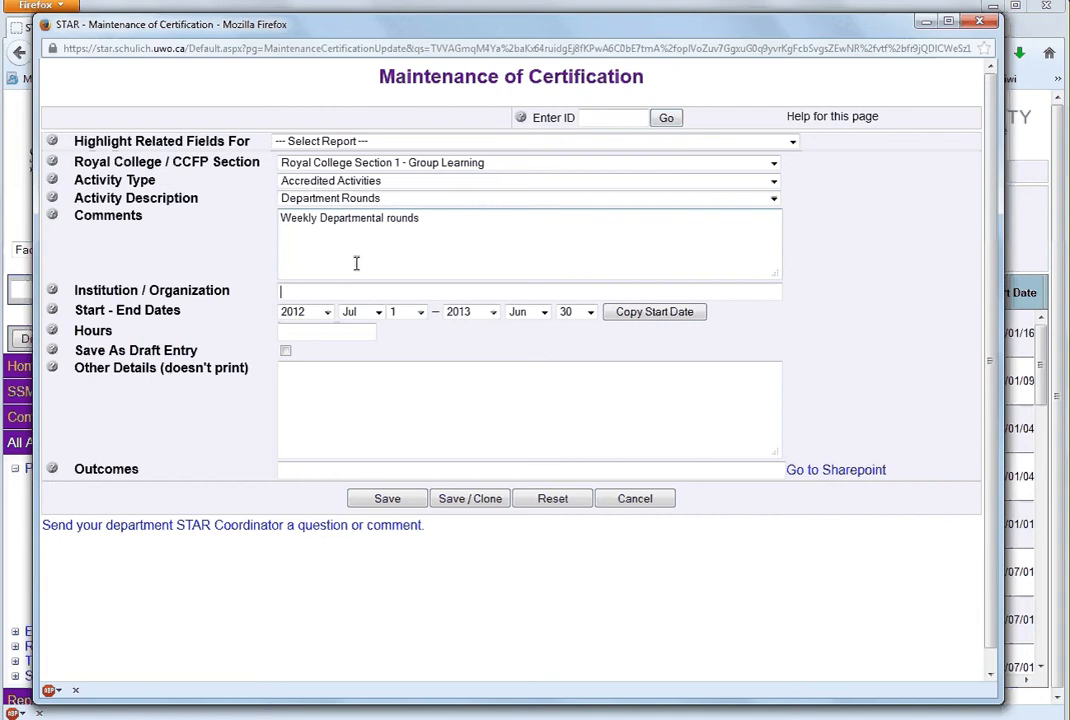
pyautogui.write('wel')
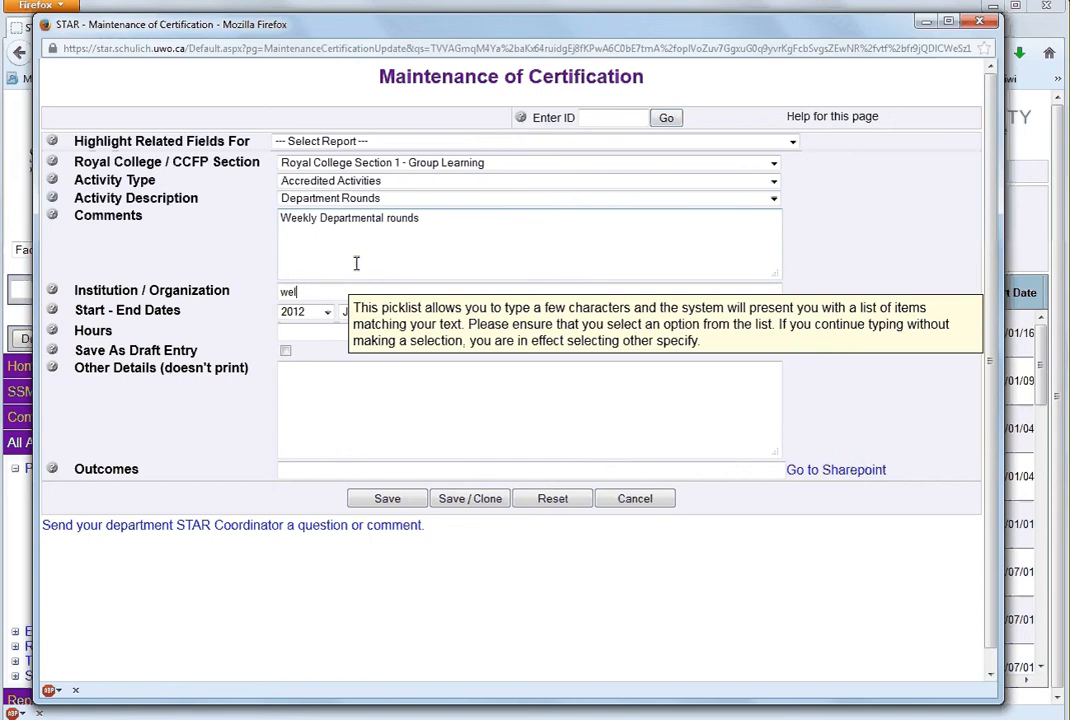
pyautogui.press('BackSpace')
pyautogui.press('BackSpace')
pyautogui.write('estern')
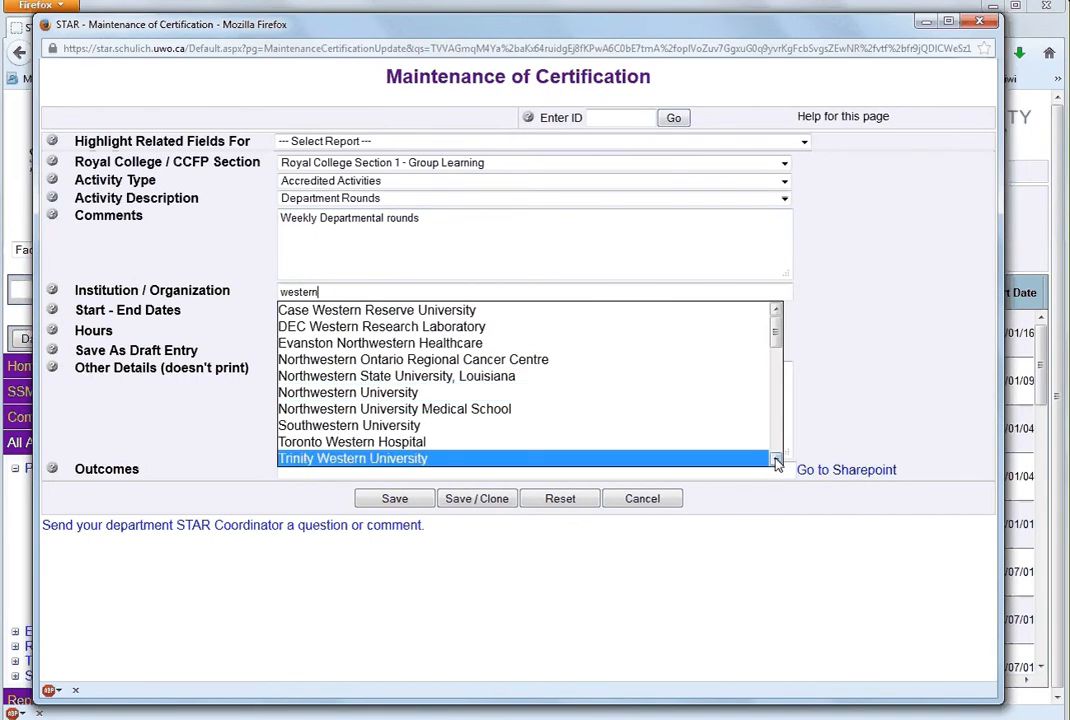
pyautogui.scroll(-4, 777, 463)
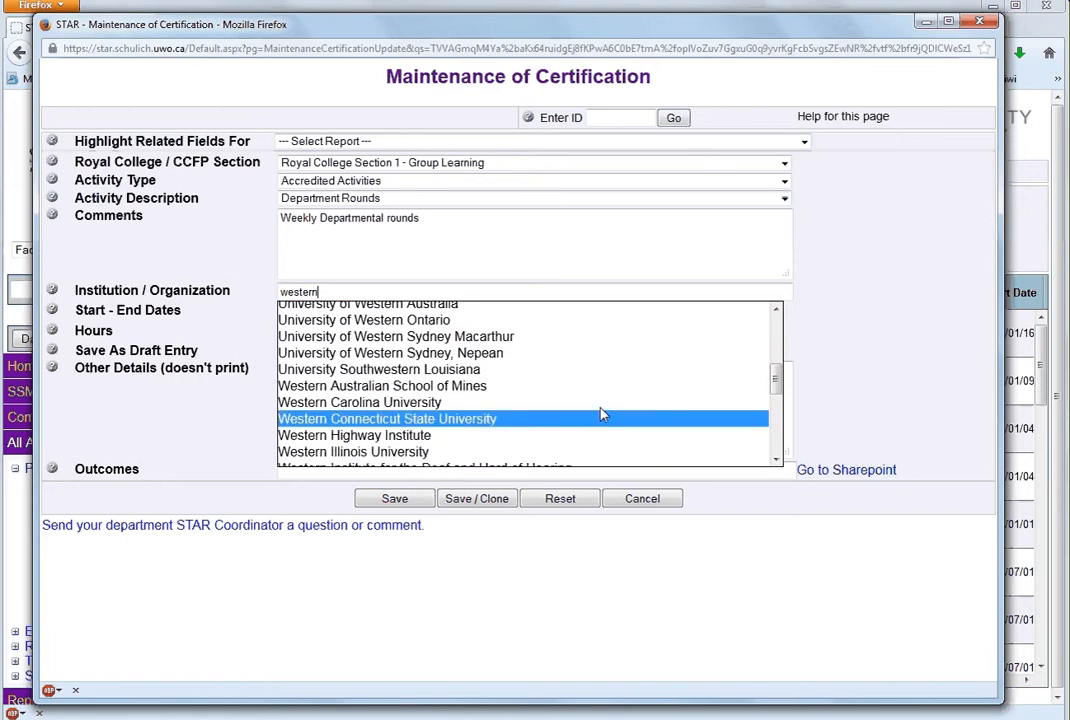
pyautogui.scroll(-1, 604, 411)
pyautogui.scroll(1, 604, 411)
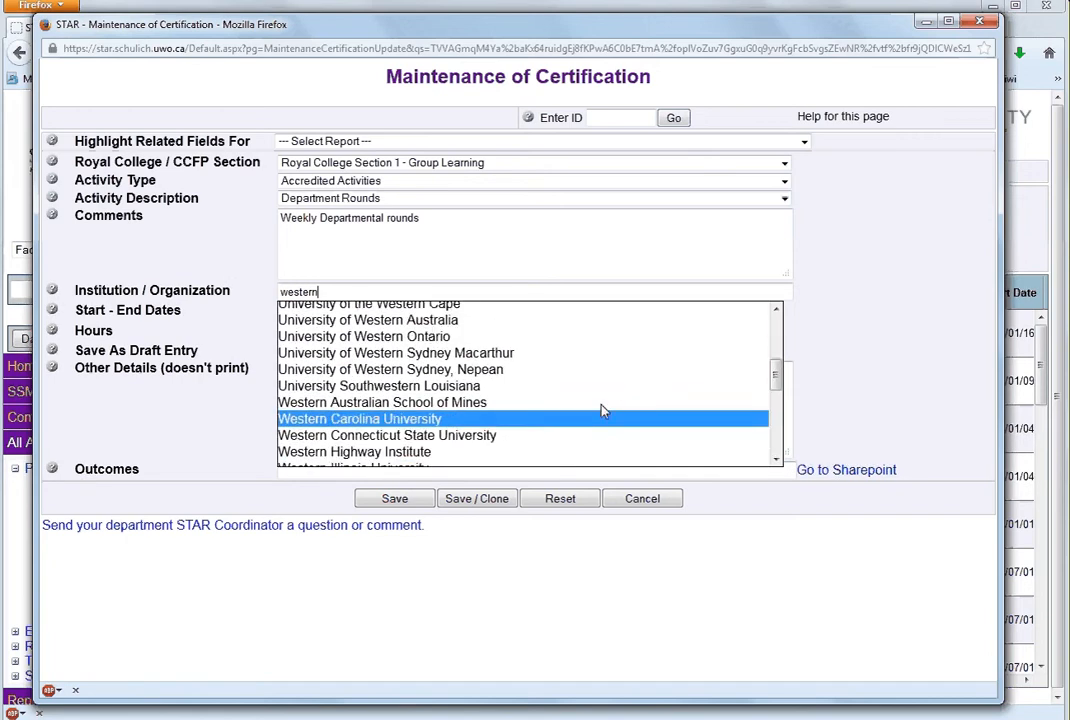
pyautogui.scroll(2, 604, 411)
pyautogui.click(468, 411)
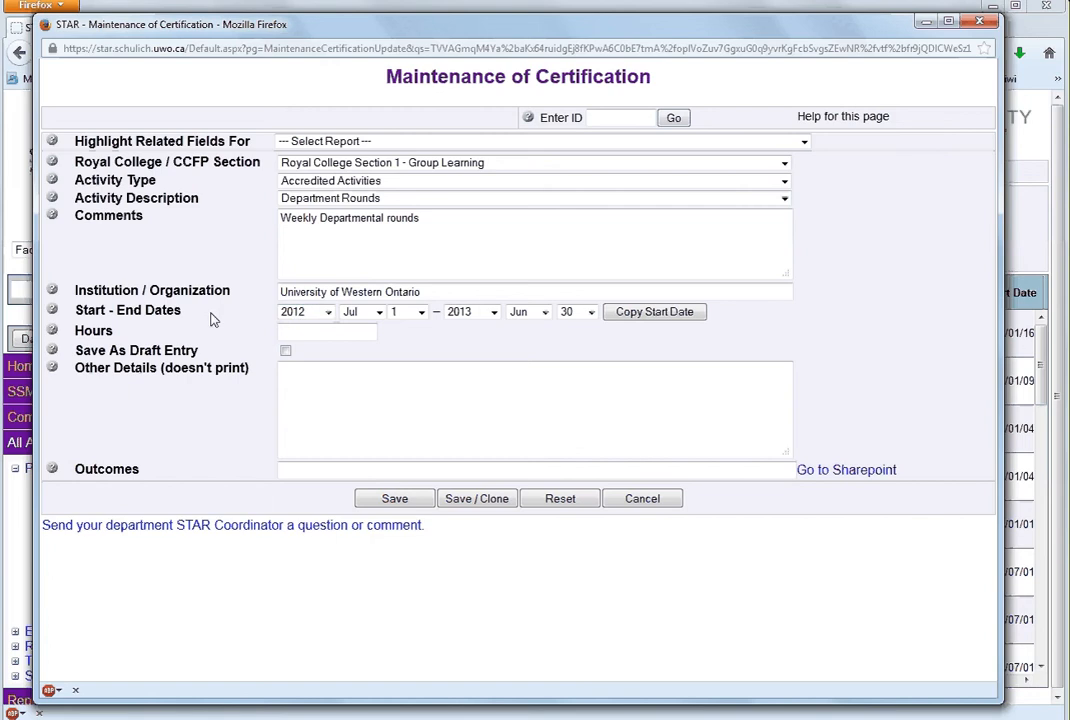
# Set the hours to 35, enter "Summary of weekly rounds to be cloned" in Other Details, and save the entry
pyautogui.click(360, 332)
pyautogui.write('35')
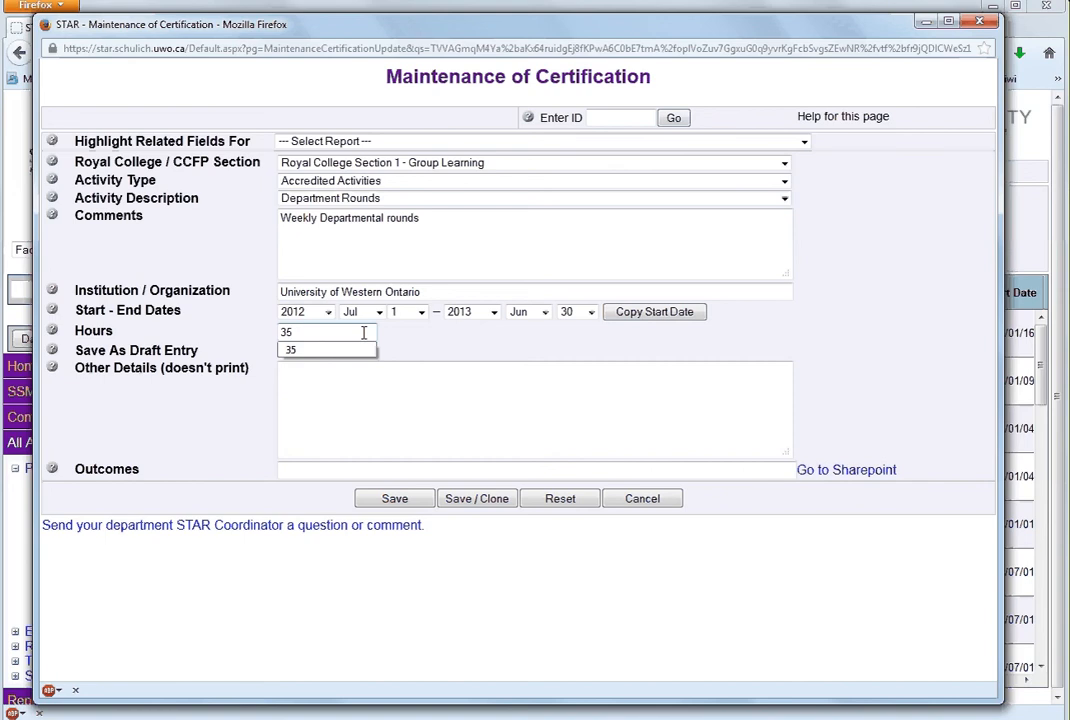
pyautogui.click(423, 399)
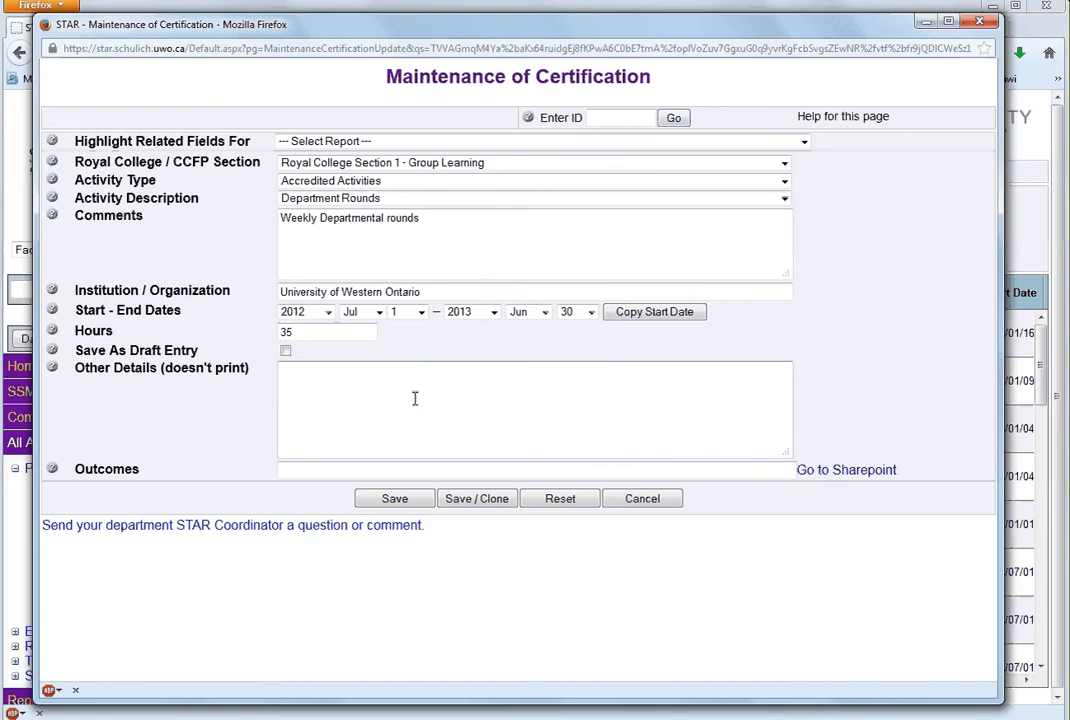
pyautogui.write('Summary of weekly rounds ')
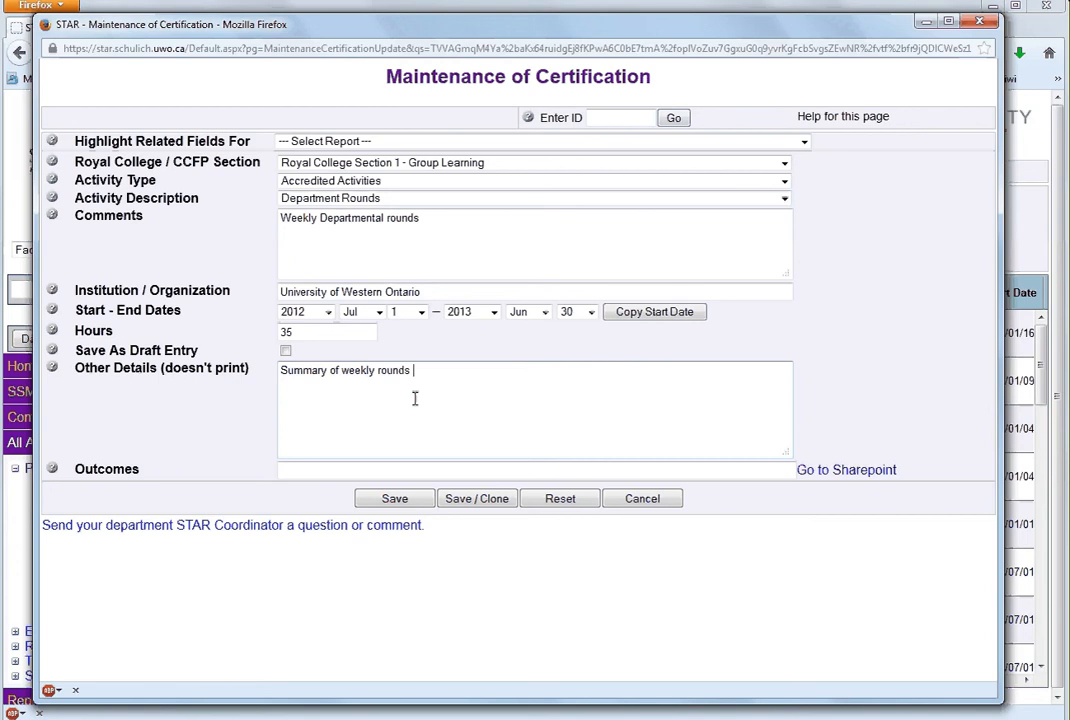
pyautogui.write('to be cloned')
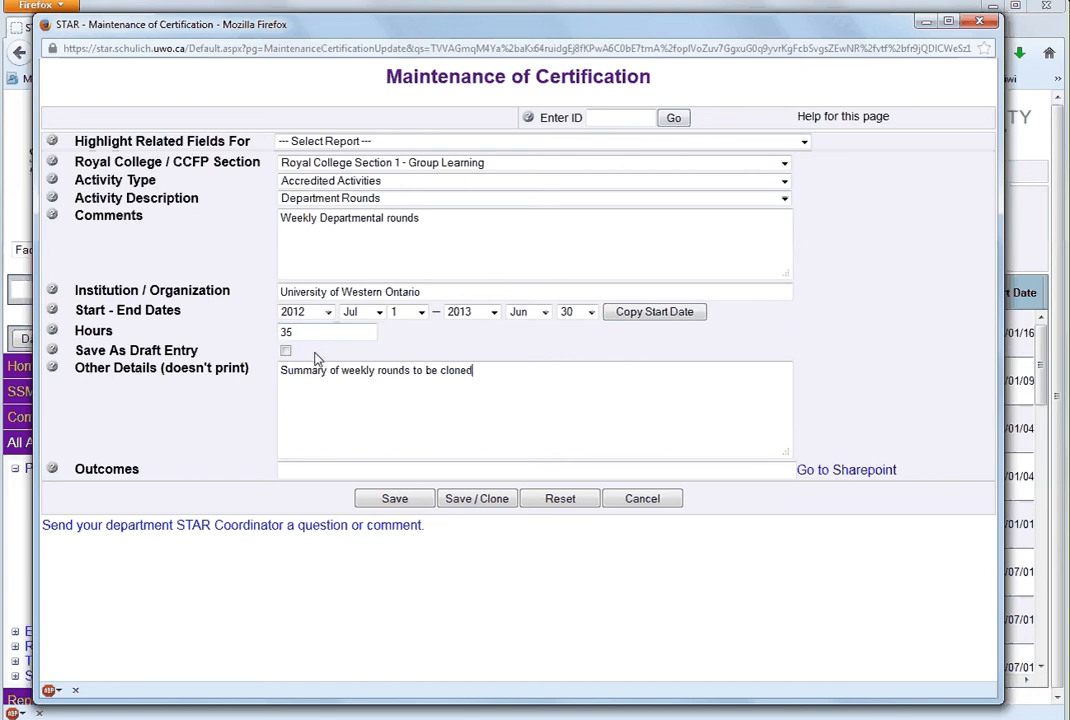
pyautogui.click(396, 500)
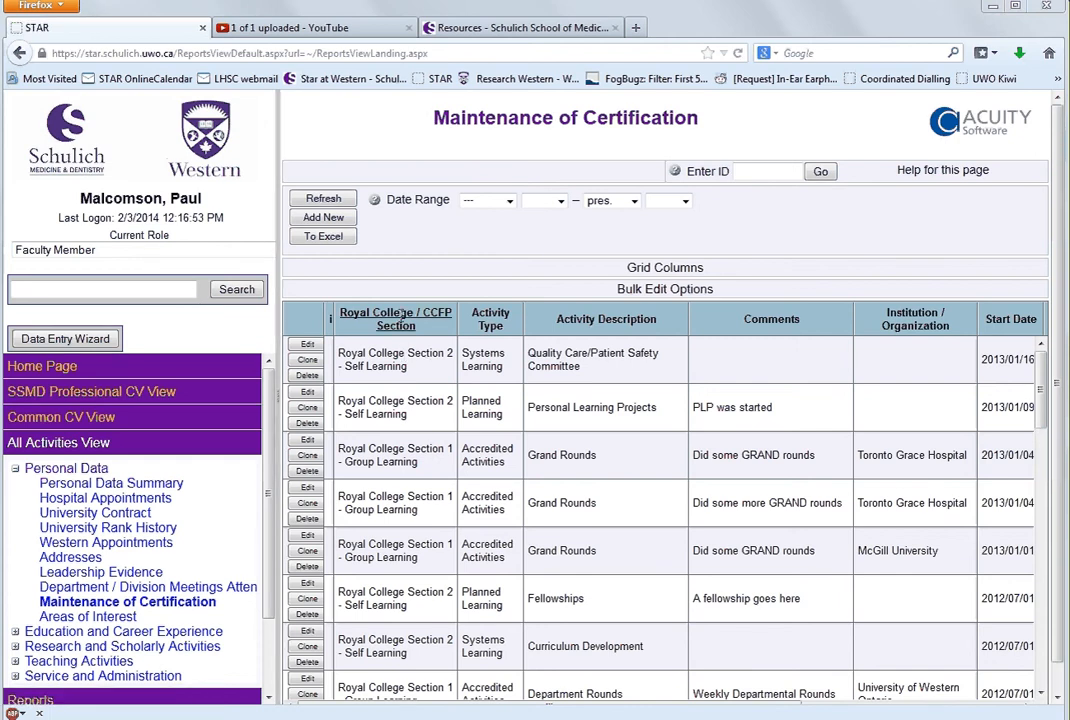
# Sort the certification entries by Royal College / CCFP Section and review the new entry's dates and hours
pyautogui.click(398, 314)
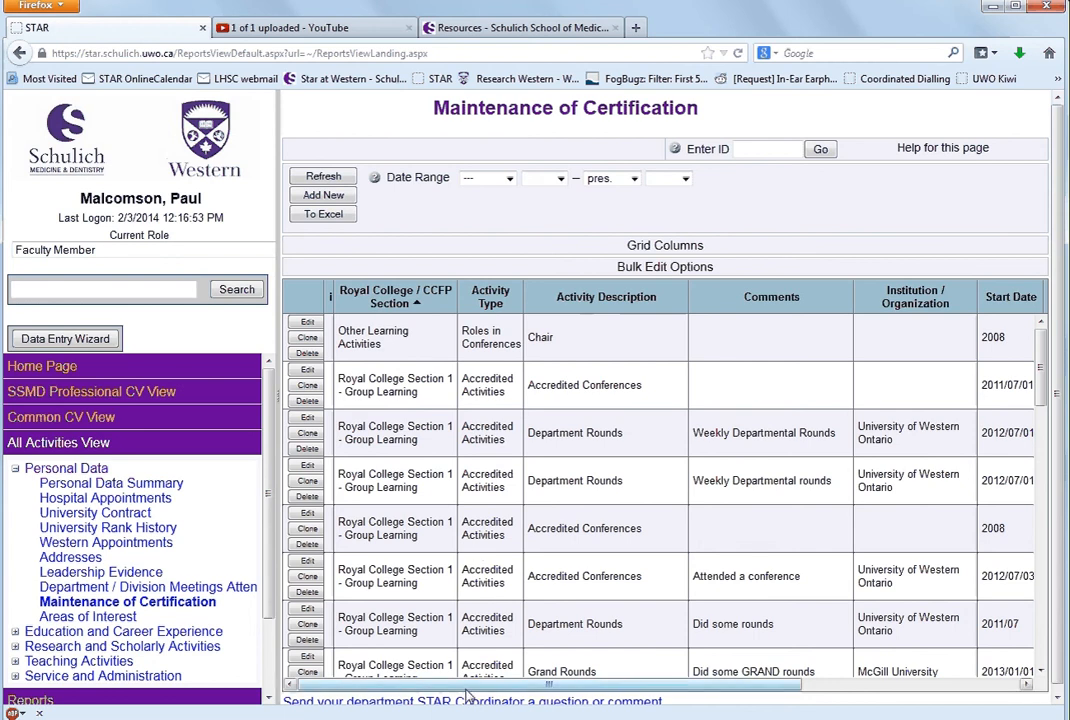
pyautogui.moveTo(571, 684); pyautogui.dragTo(788, 680)
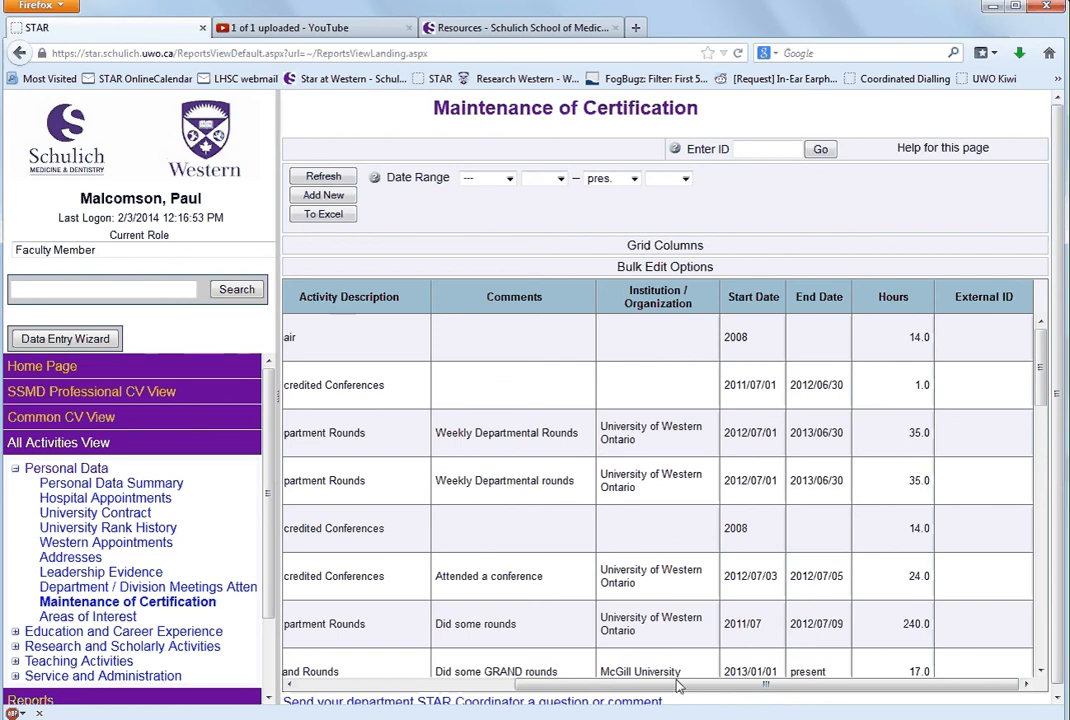
pyautogui.moveTo(651, 690); pyautogui.dragTo(420, 688)
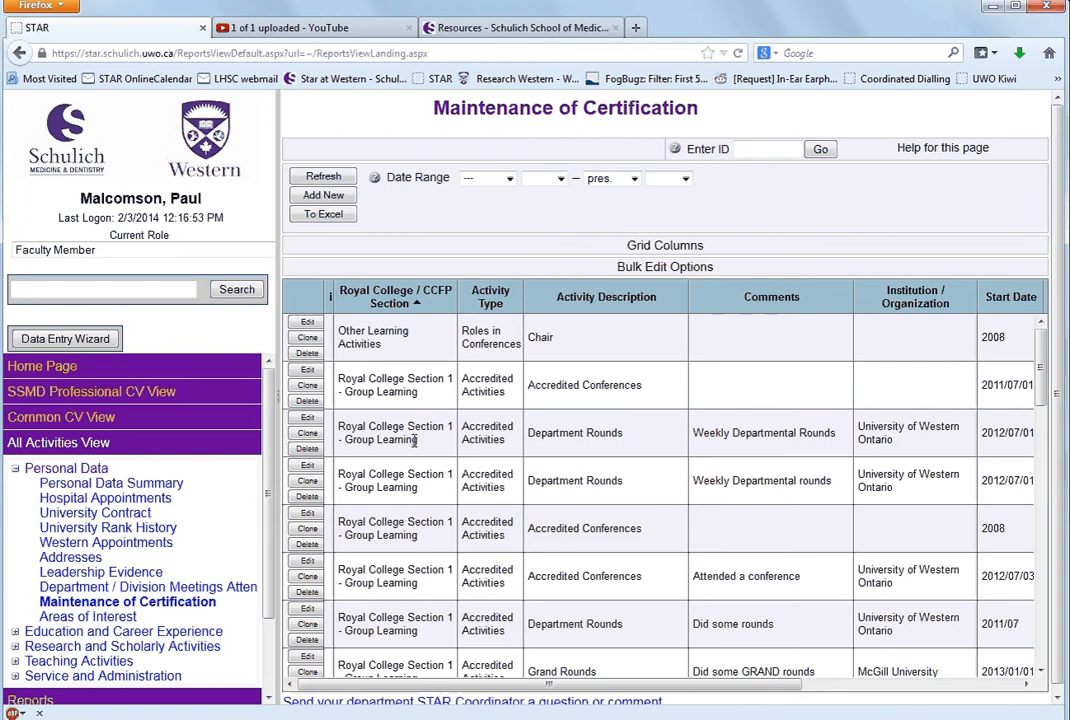
# Switch the current role to Member Secretary and start a new Maintenance of Certification entry under Personal Data
pyautogui.click(182, 252)
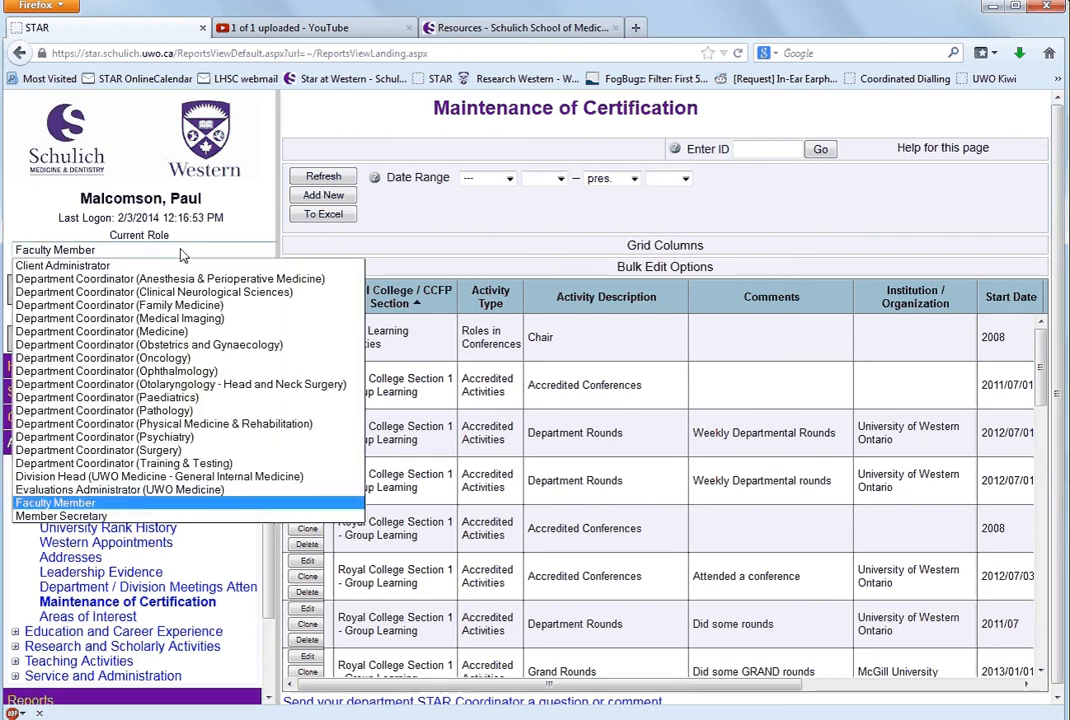
pyautogui.click(101, 516)
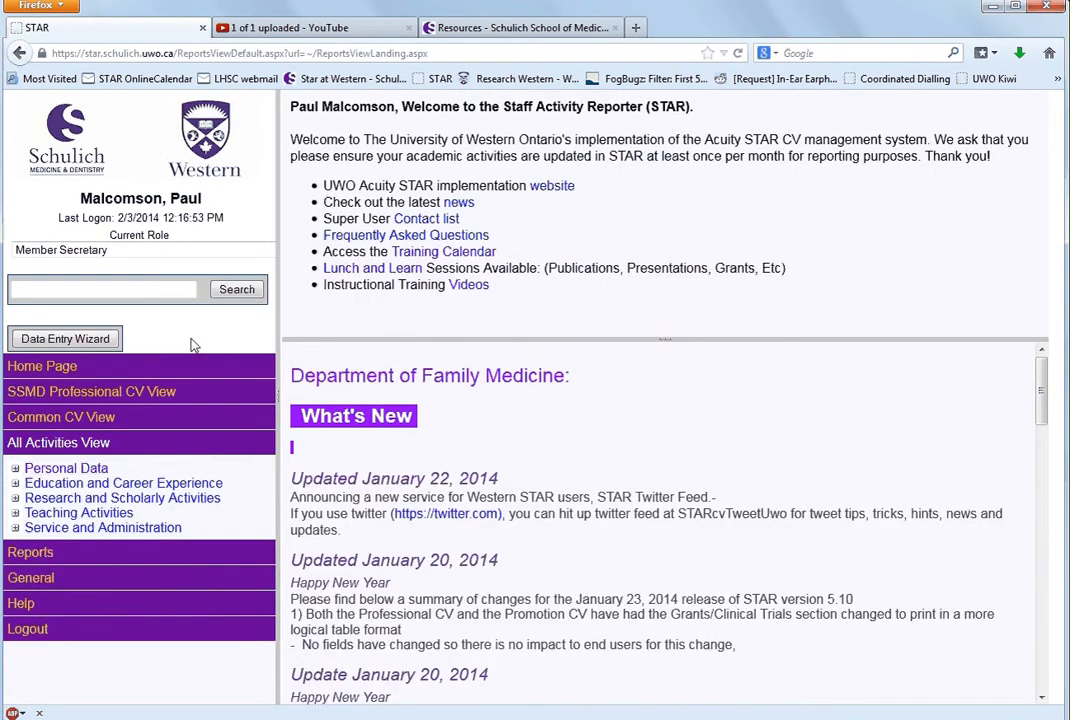
pyautogui.click(85, 472)
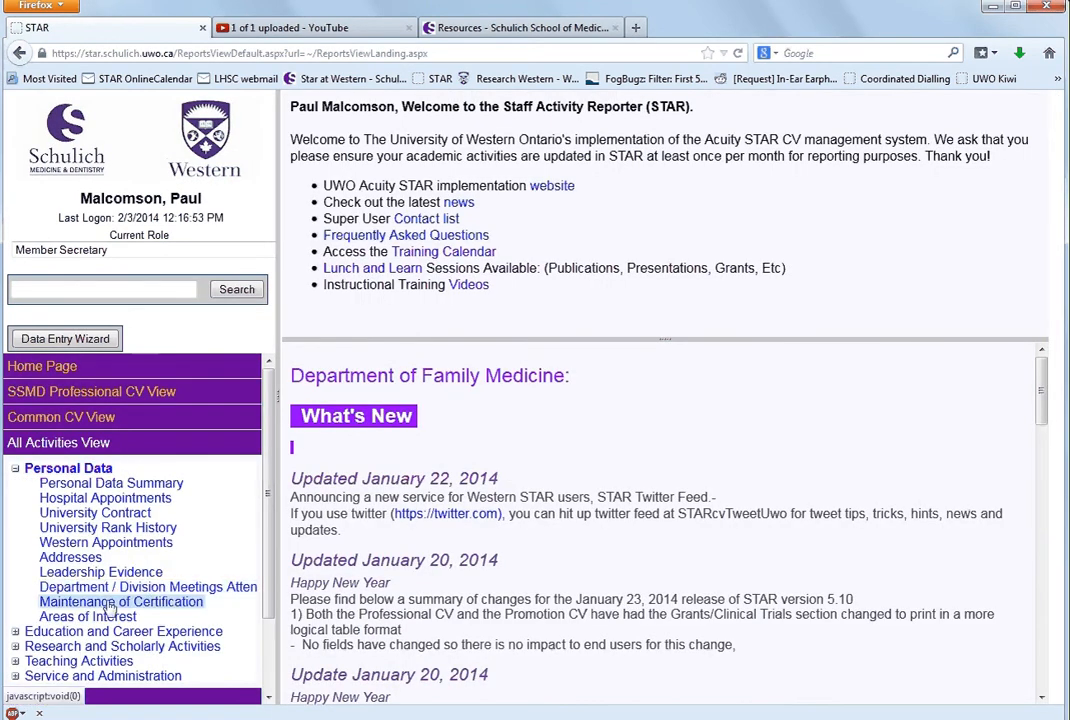
pyautogui.click(108, 603)
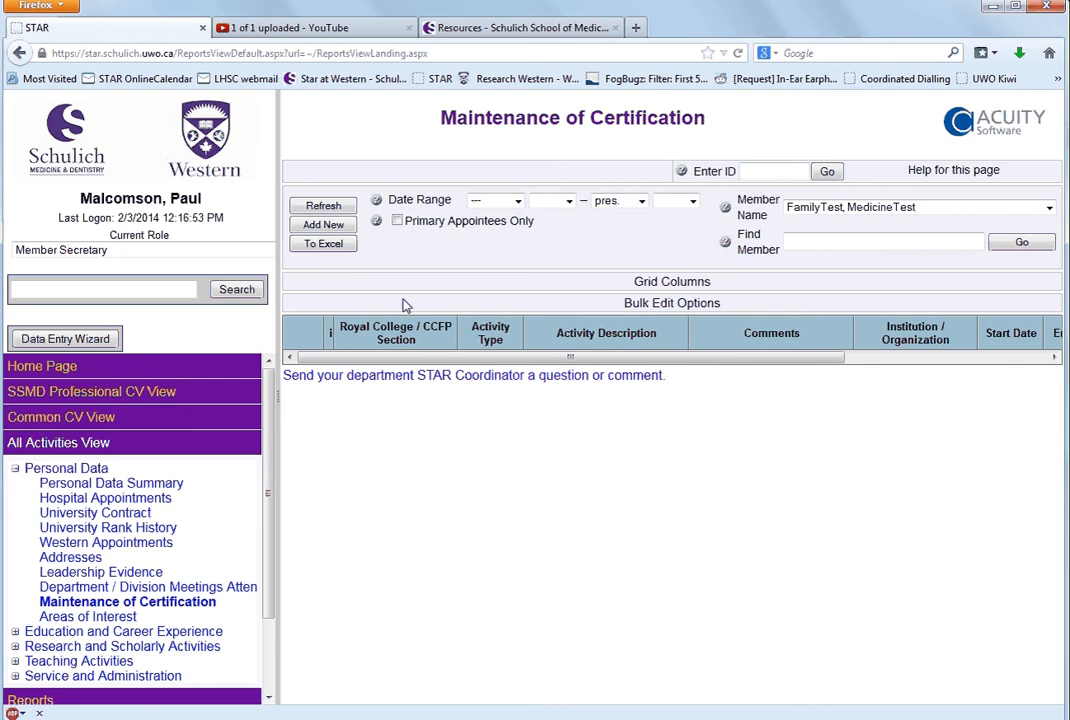
pyautogui.click(345, 230)
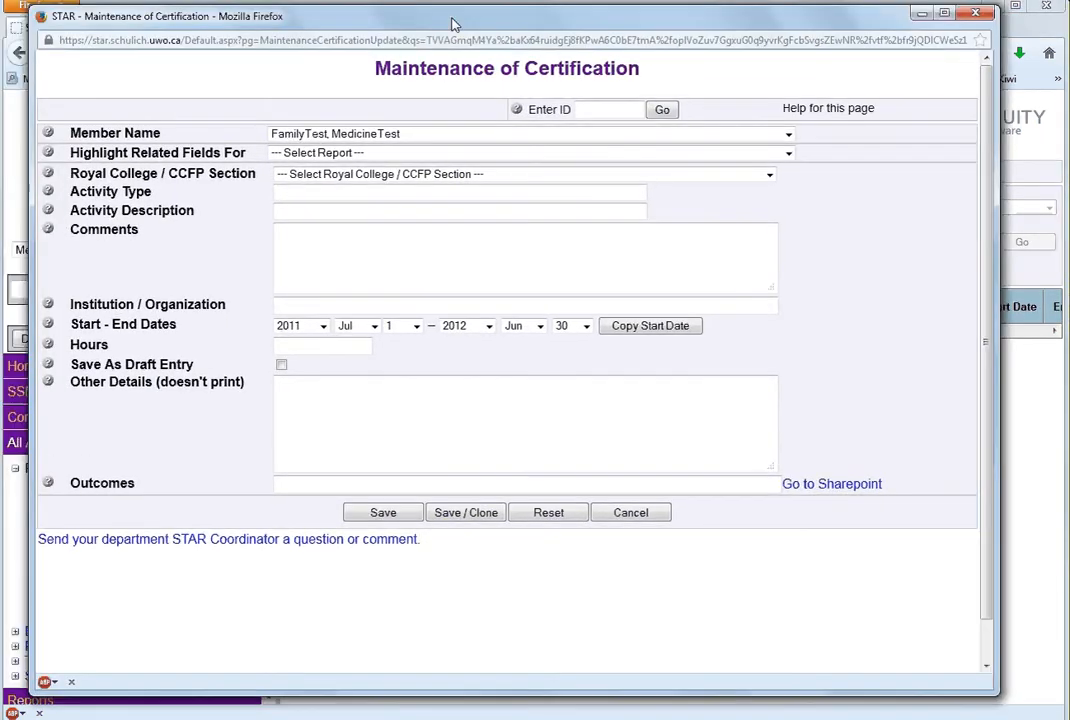
# Classify the activity as Section 1 - Mainpro M1, type Pre-Accredited Group Learning, description Hospital and Clinical Rounds
pyautogui.click(330, 180)
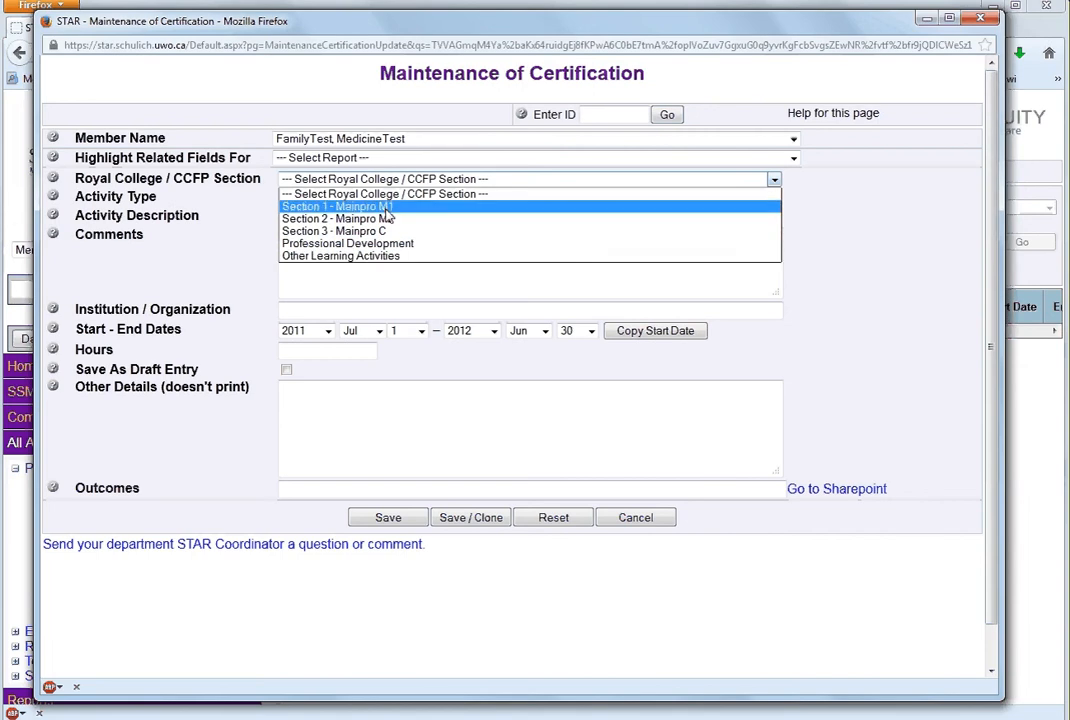
pyautogui.click(386, 207)
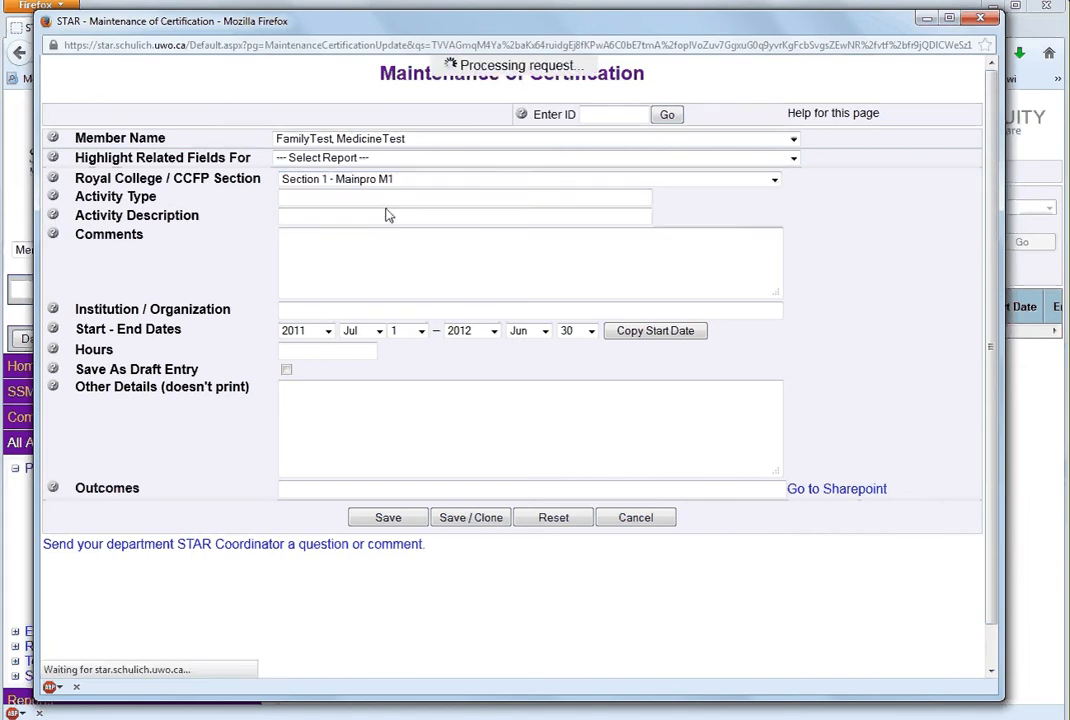
pyautogui.click(336, 180)
pyautogui.click(346, 178)
pyautogui.click(370, 198)
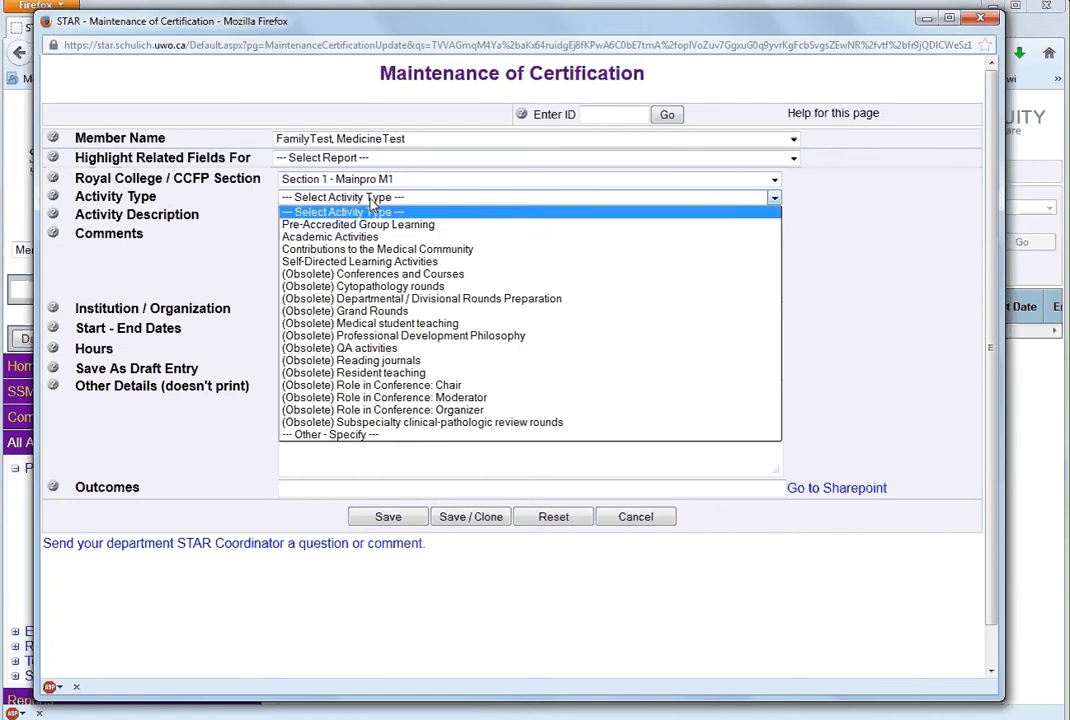
pyautogui.click(380, 226)
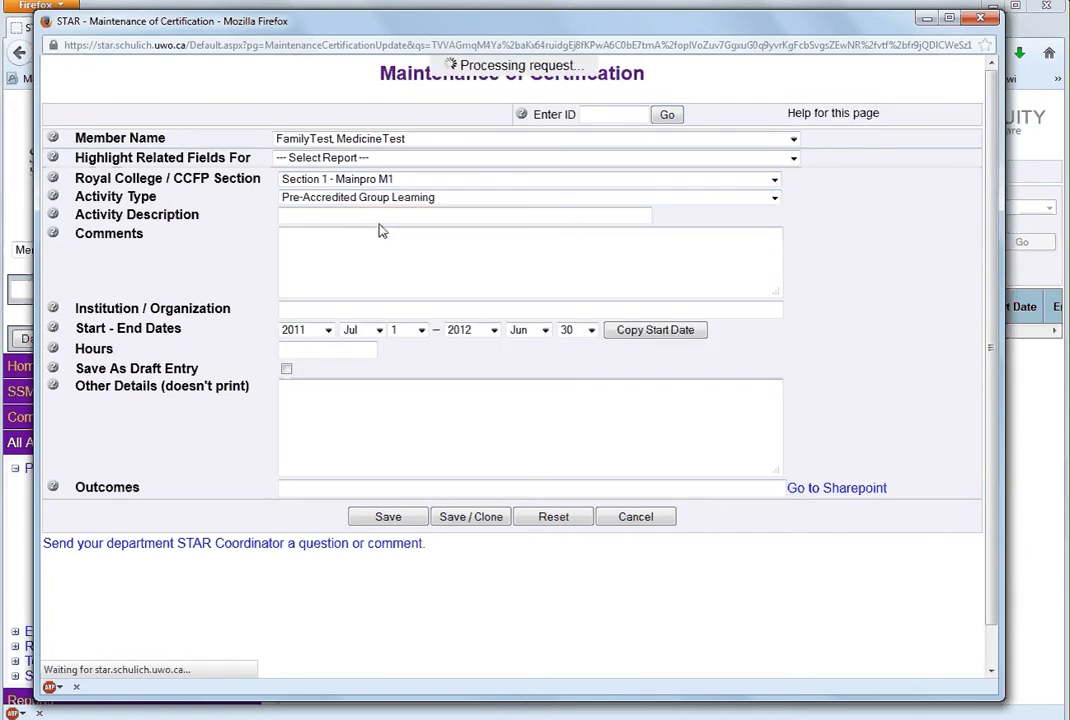
pyautogui.click(386, 215)
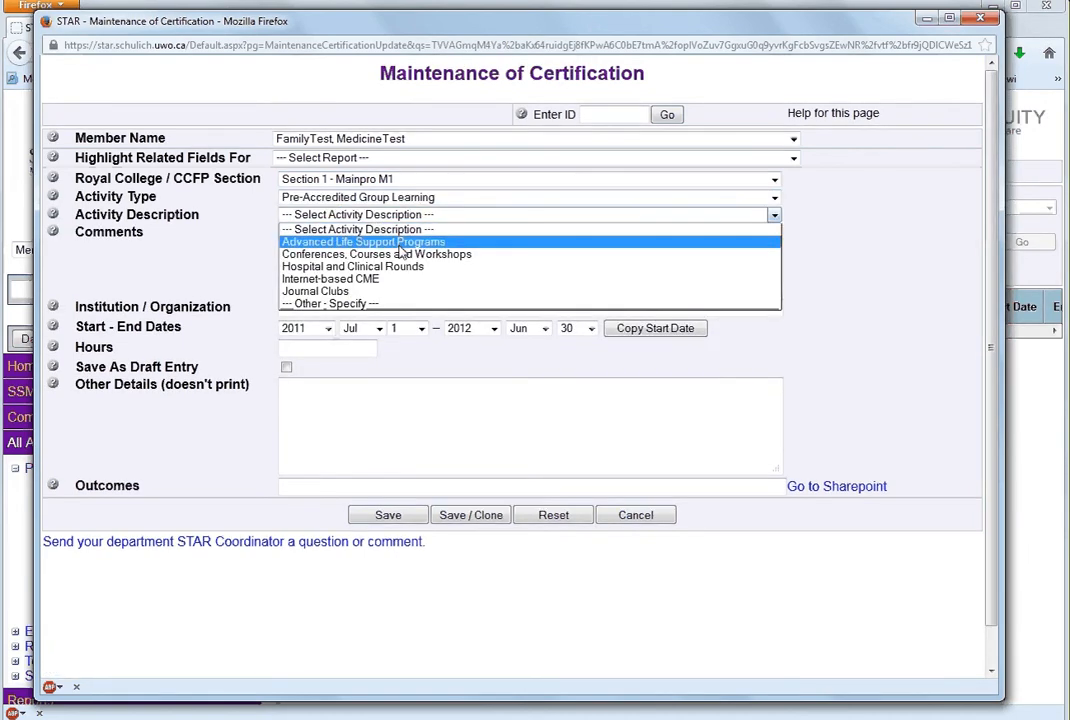
pyautogui.click(406, 267)
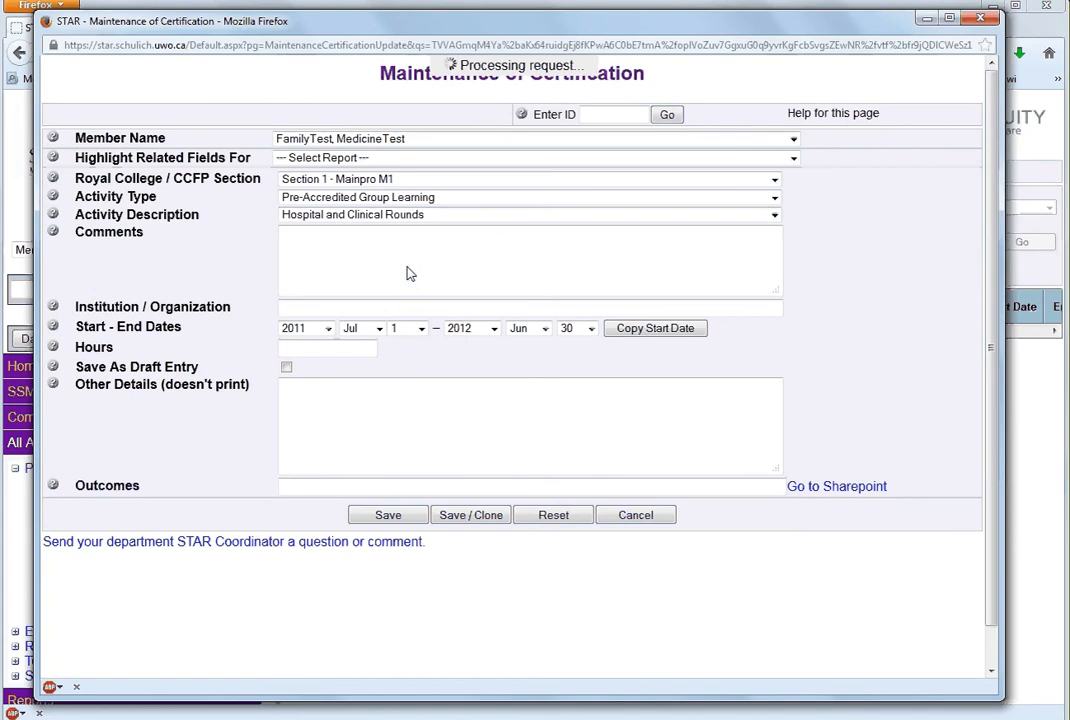
# Enter the comment "Weekly rounds" and choose University of Western Ontario as the institution by searching for "western"
pyautogui.click(338, 253)
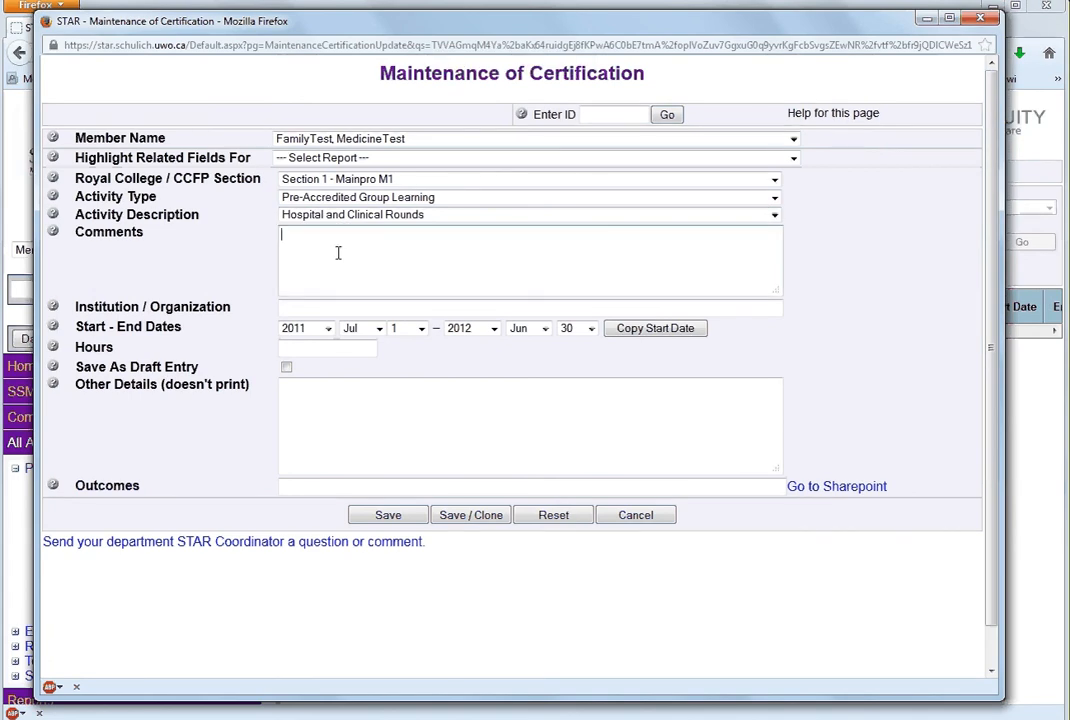
pyautogui.write('Weekly rounds')
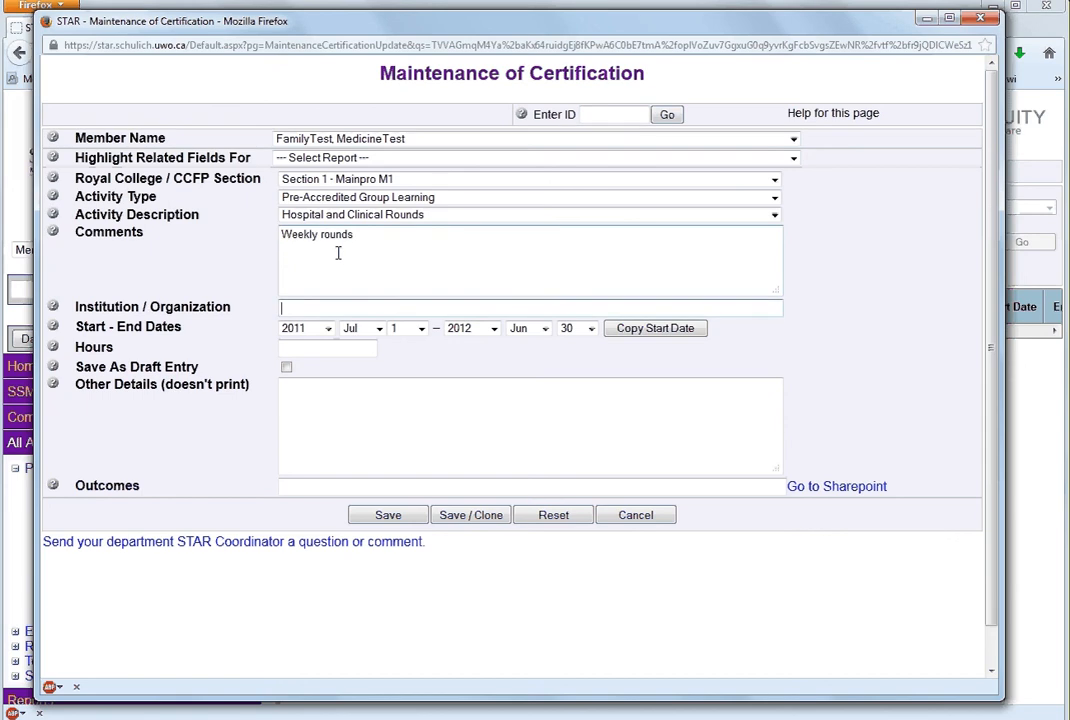
pyautogui.press('Tab')
pyautogui.write('western')
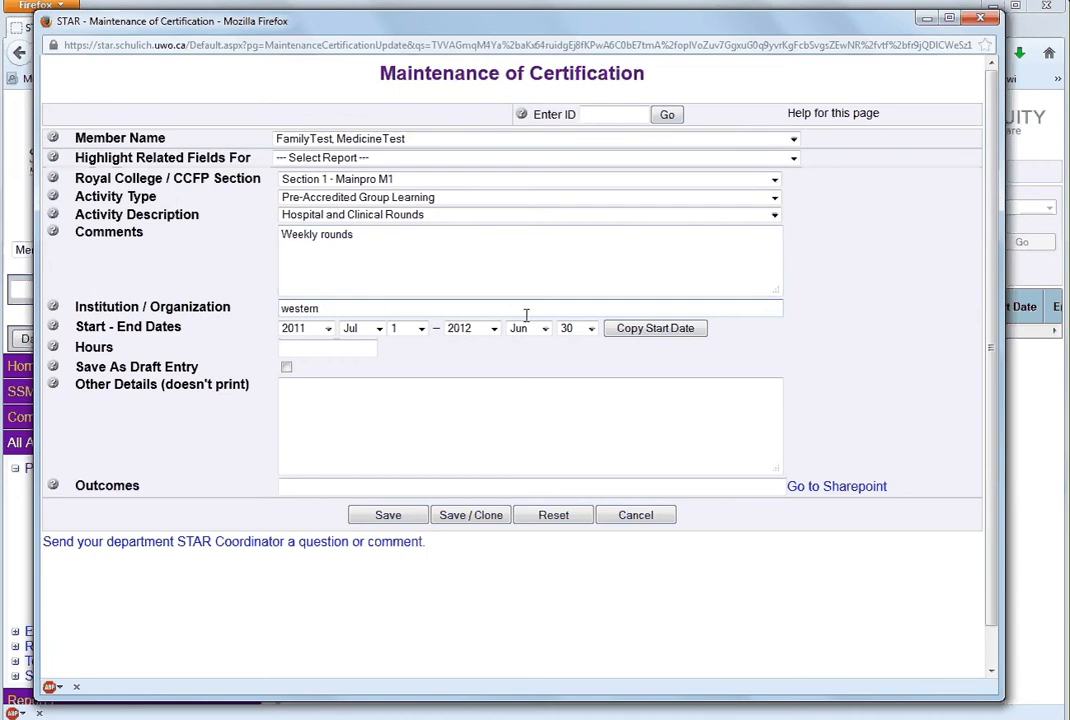
pyautogui.scroll(-1, 541, 382)
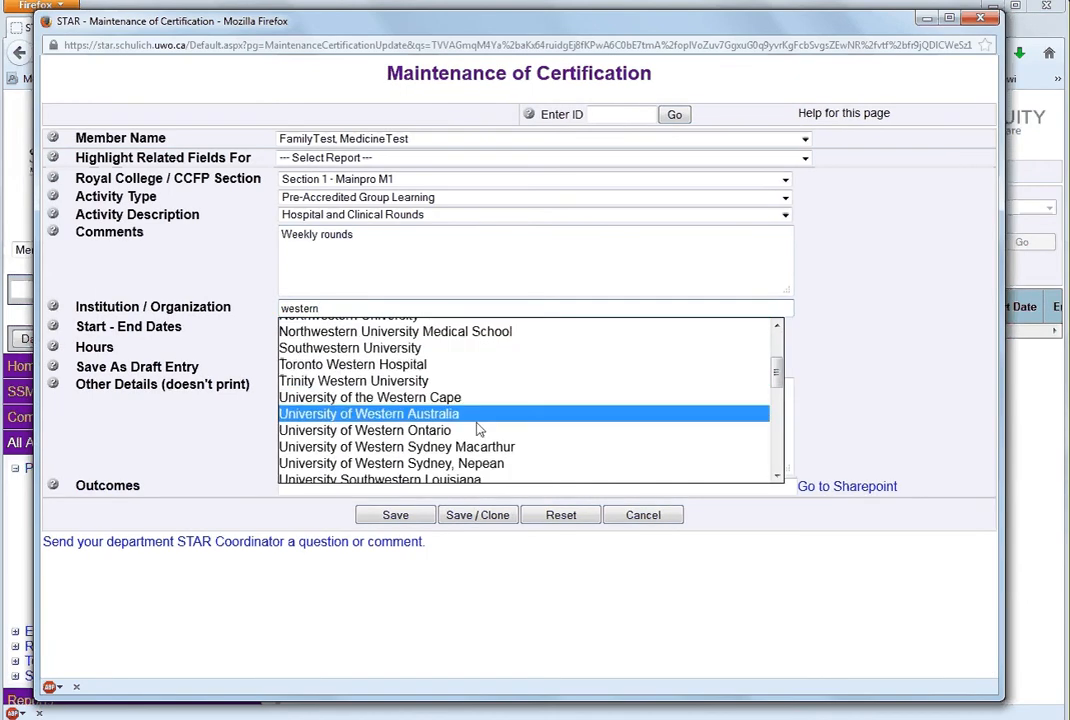
pyautogui.click(478, 431)
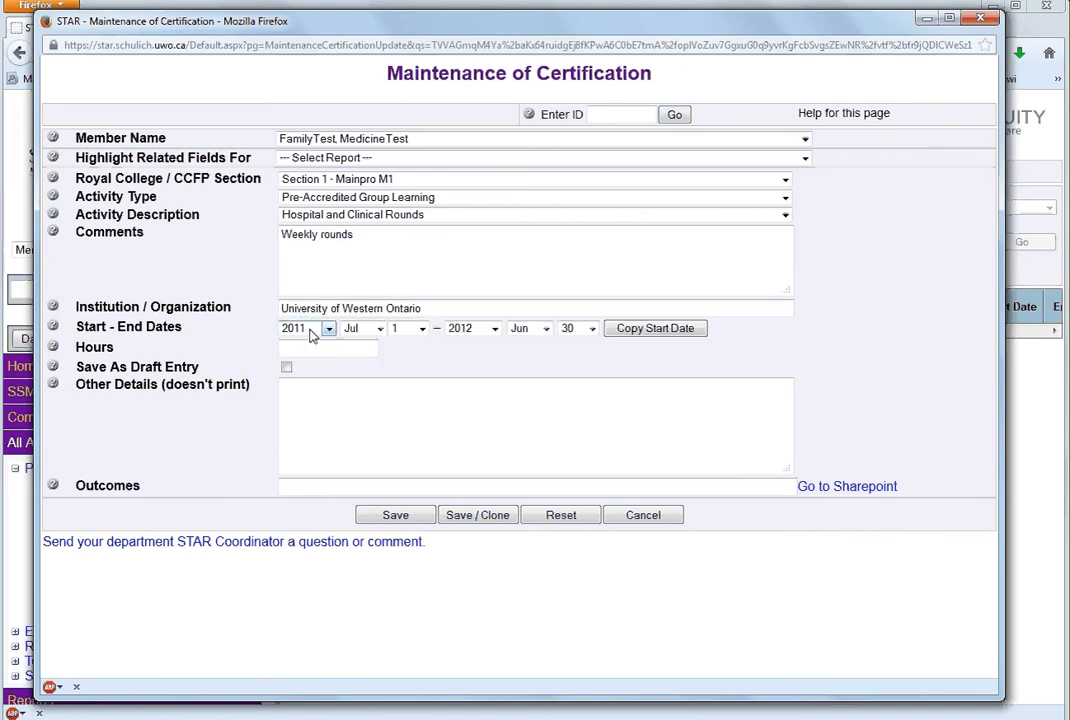
# Set the activity's start date to 2012 Jul 1 and its end date to 2013 Jun 30
pyautogui.click(312, 335)
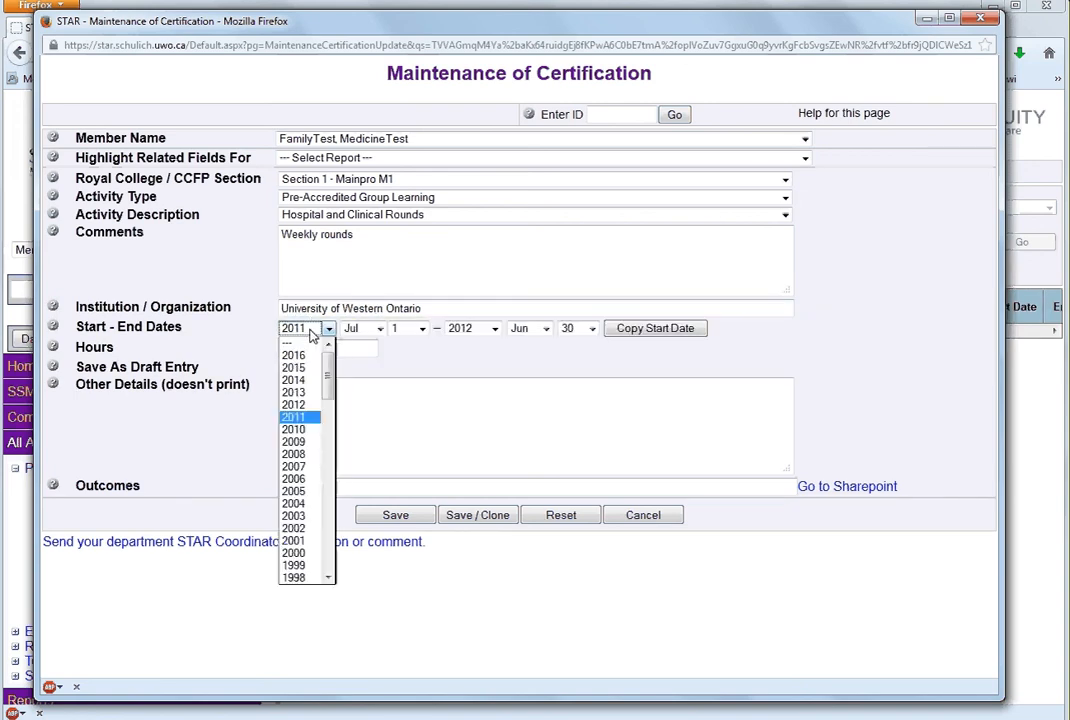
pyautogui.click(294, 404)
pyautogui.click(412, 329)
pyautogui.click(400, 357)
pyautogui.click(475, 328)
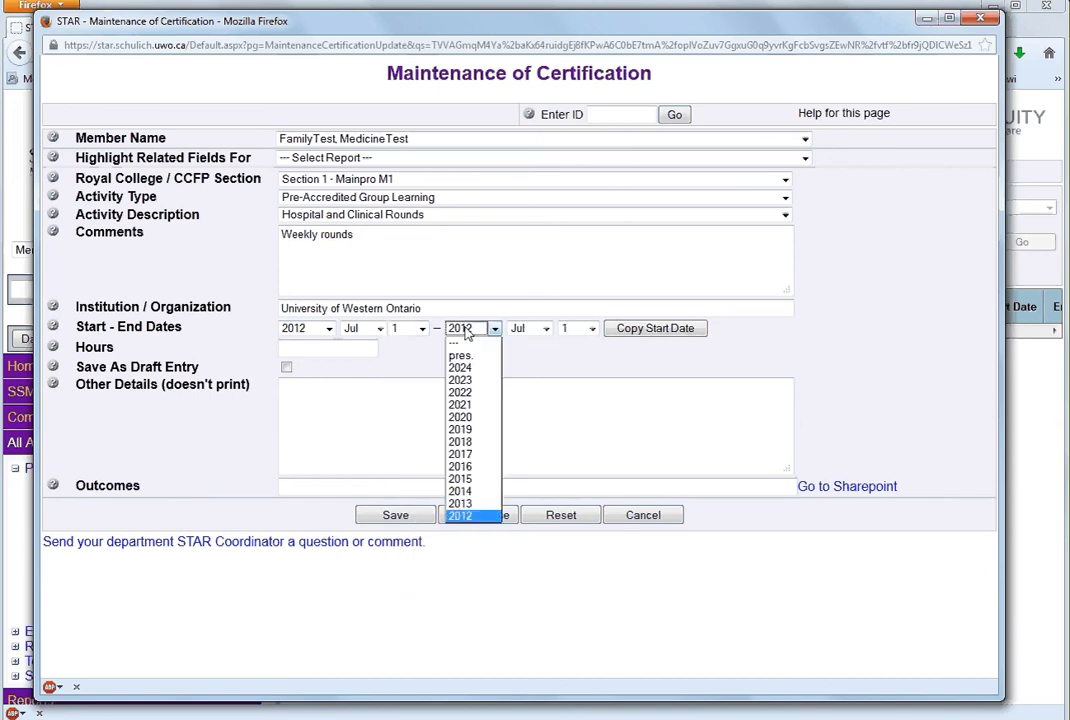
pyautogui.click(468, 503)
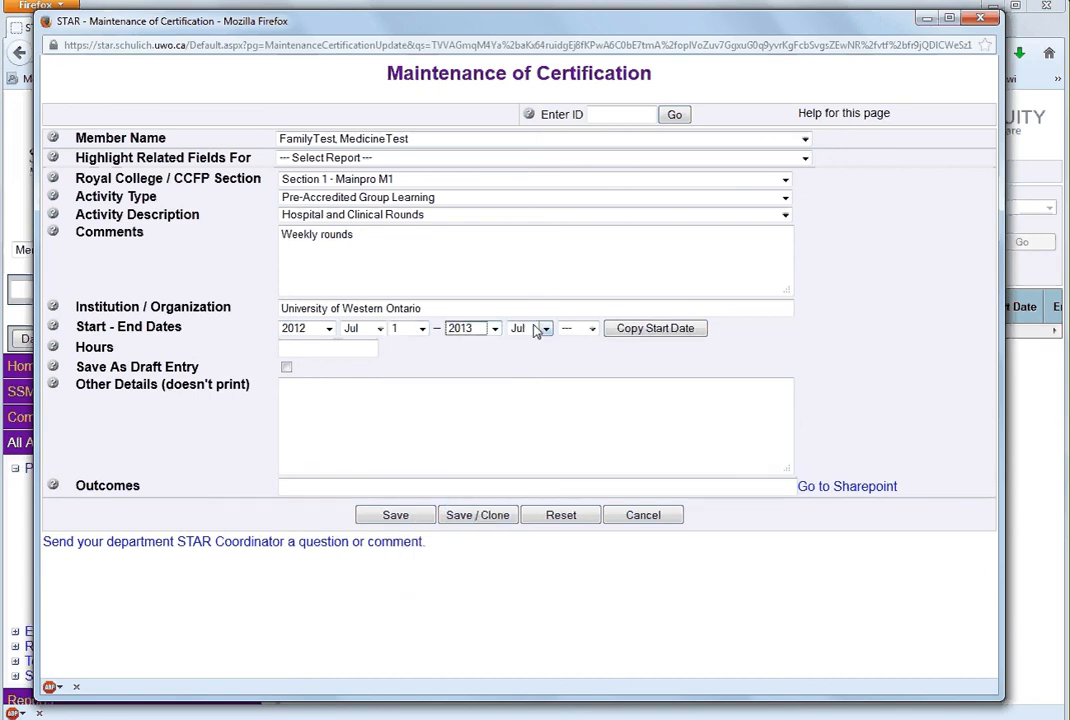
pyautogui.click(530, 328)
pyautogui.click(519, 417)
pyautogui.click(591, 328)
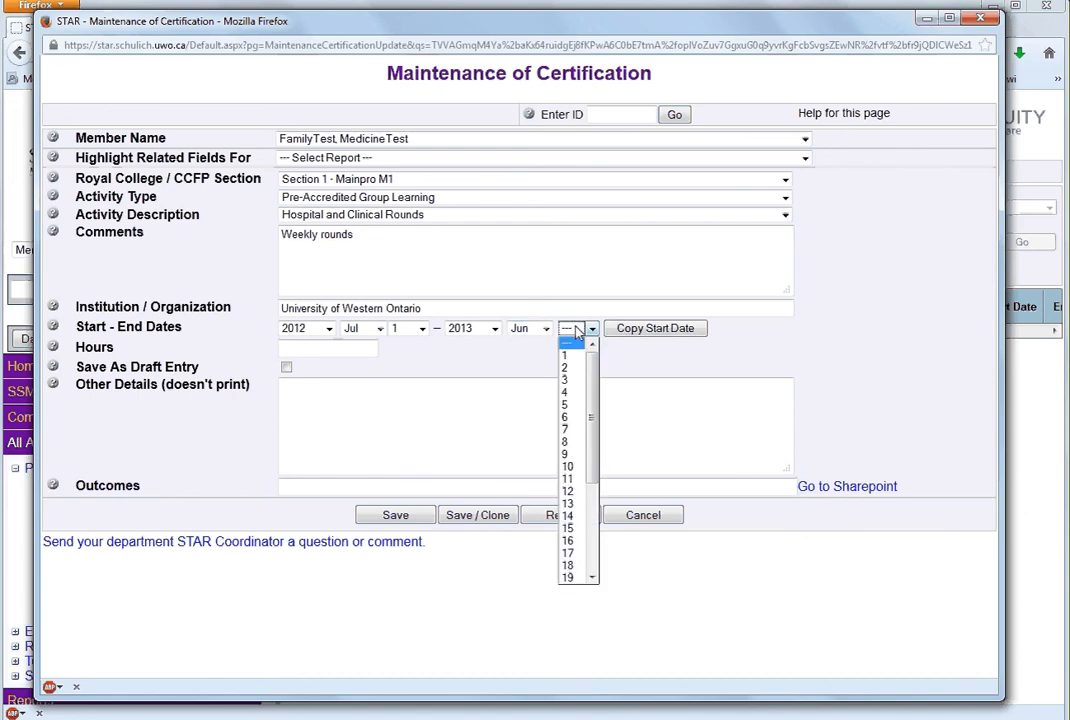
pyautogui.scroll(-4, 573, 500)
pyautogui.click(568, 577)
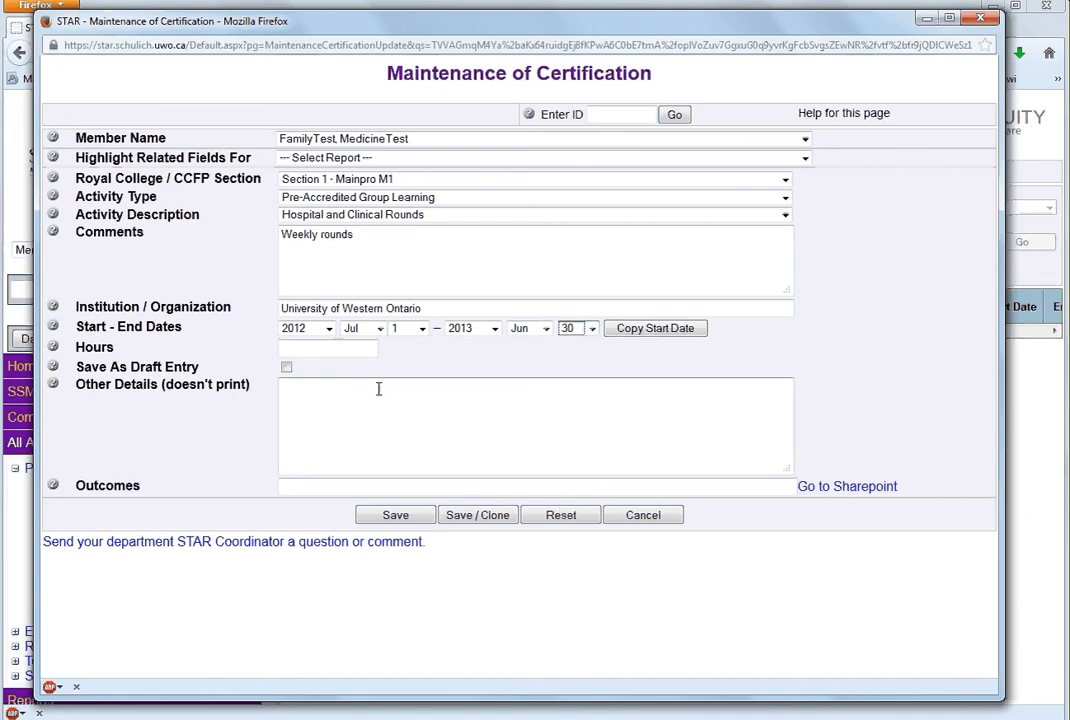
# Set the hours to 40 and save the certification entry
pyautogui.click(352, 348)
pyautogui.write('40')
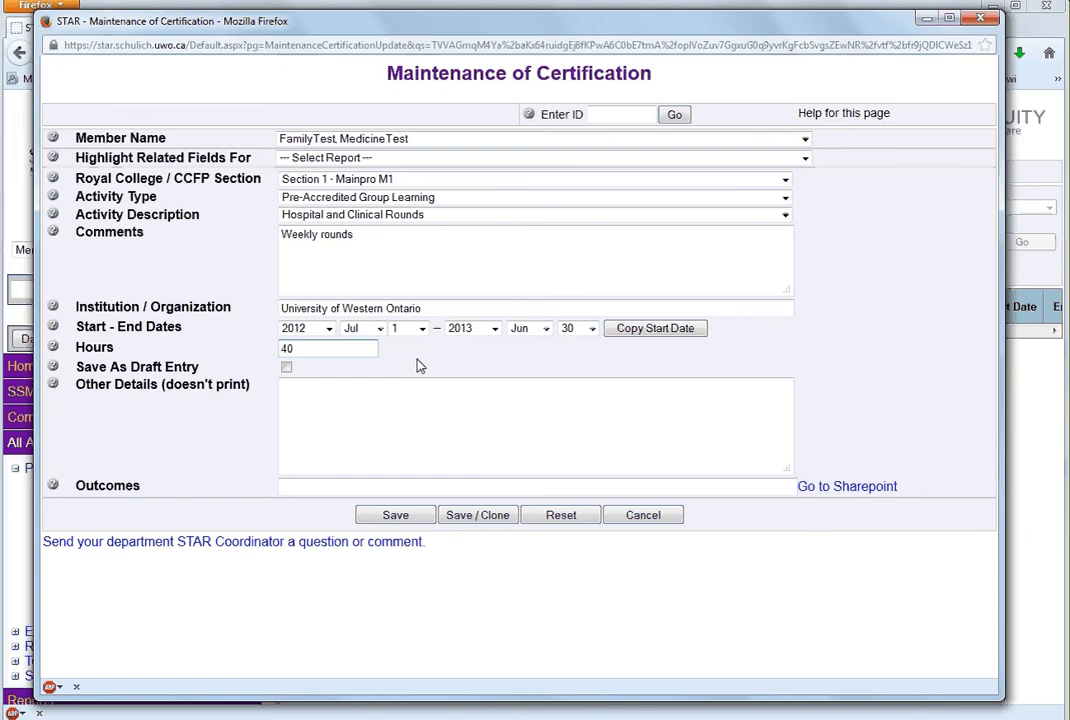
pyautogui.click(410, 514)
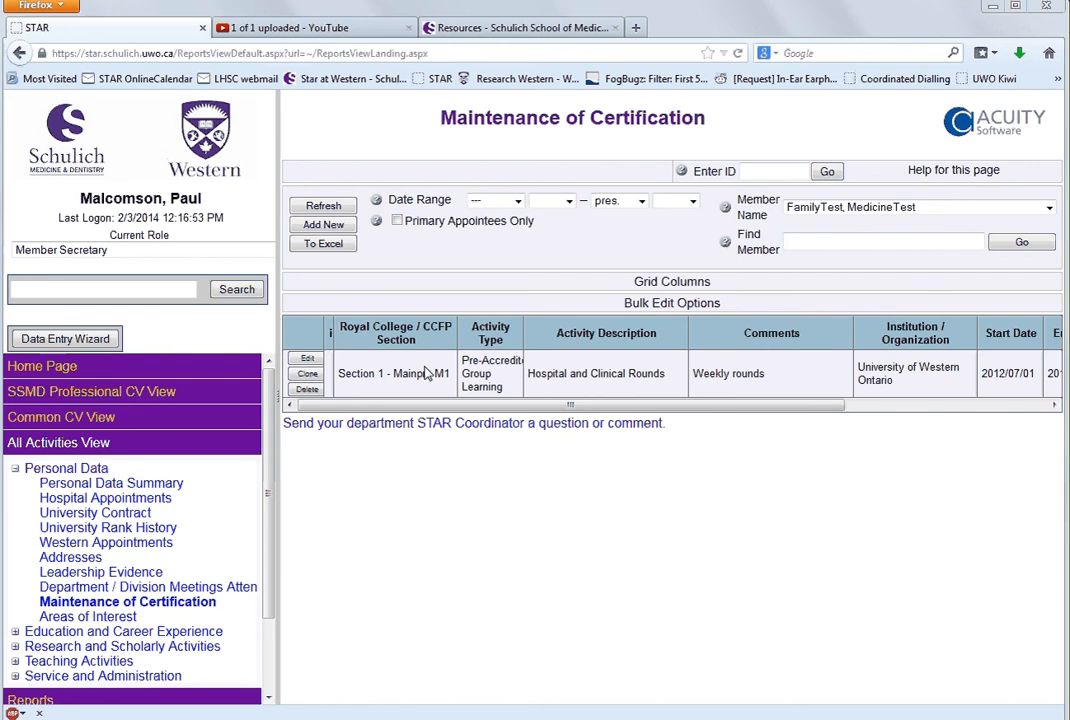
# Switch to the STAR Portal site and review the Maintenance of Certification definitions for the Royal College and the College of Family Physicians
pyautogui.click(430, 28)
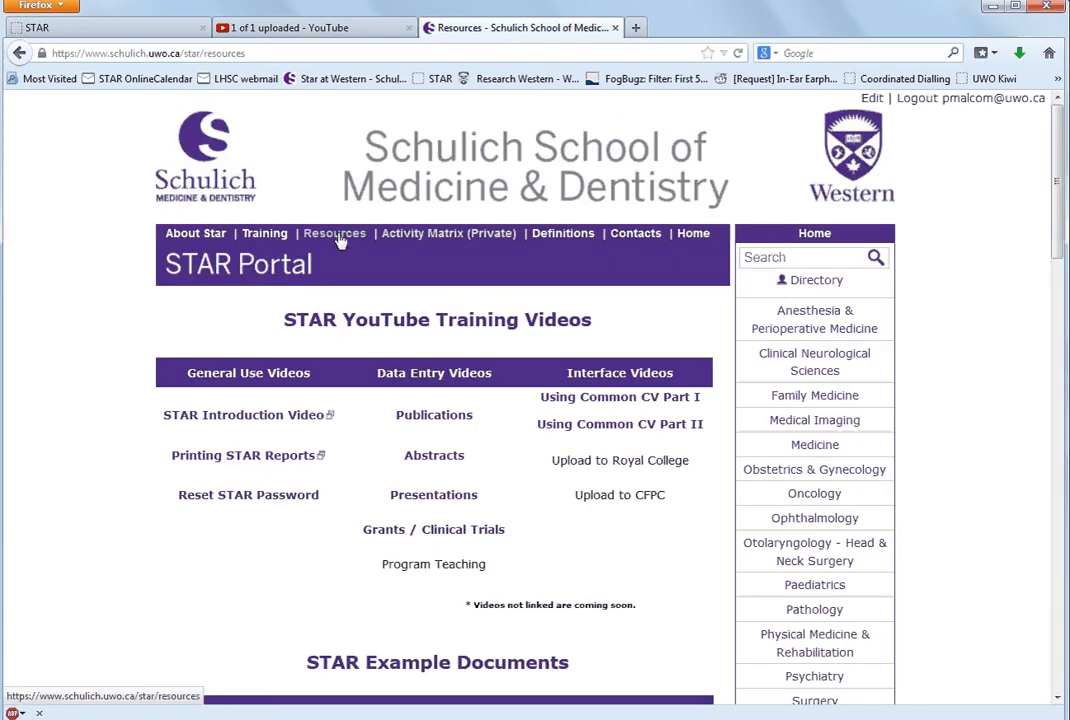
pyautogui.click(564, 236)
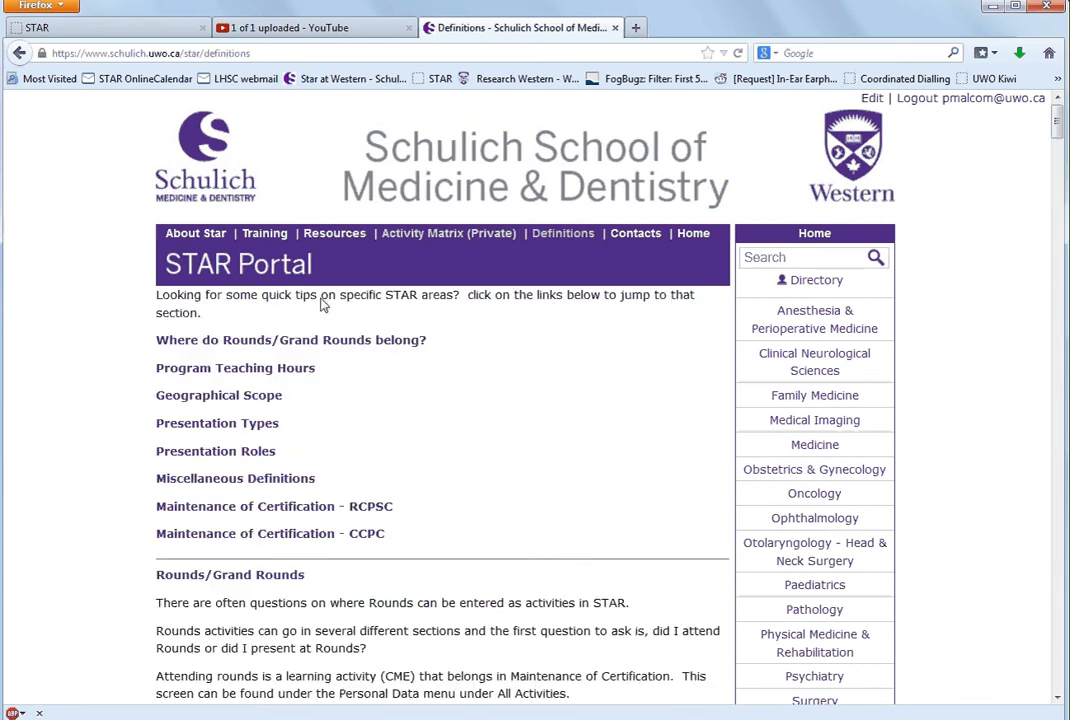
pyautogui.click(288, 511)
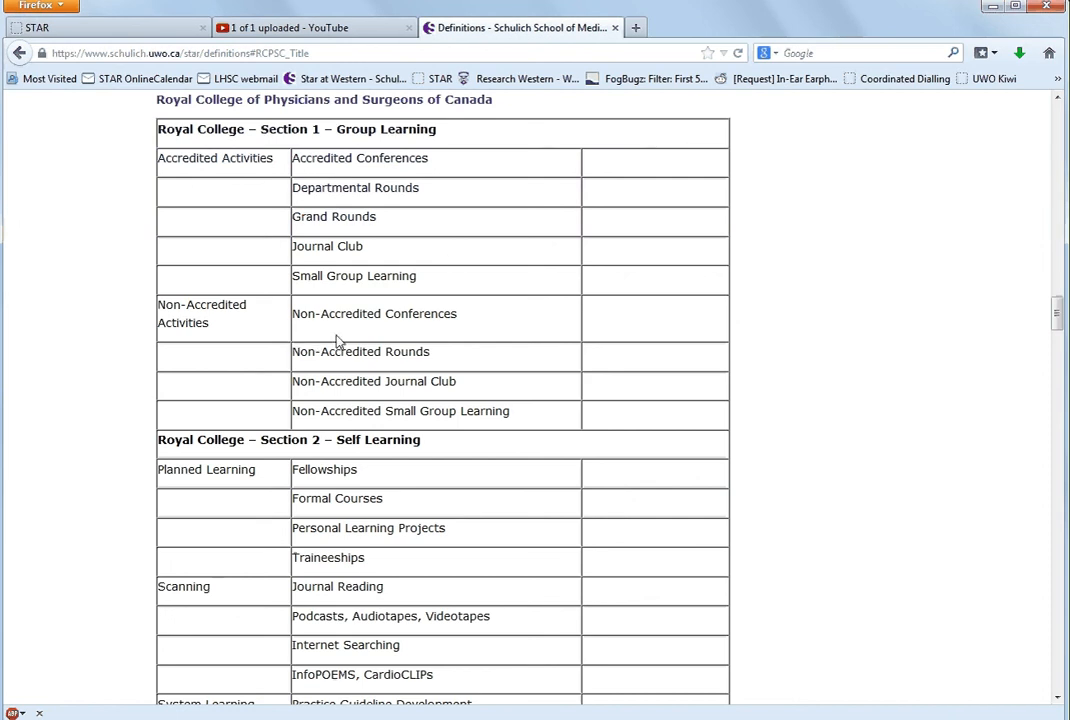
pyautogui.scroll(-8, 338, 340)
pyautogui.scroll(-10, 338, 336)
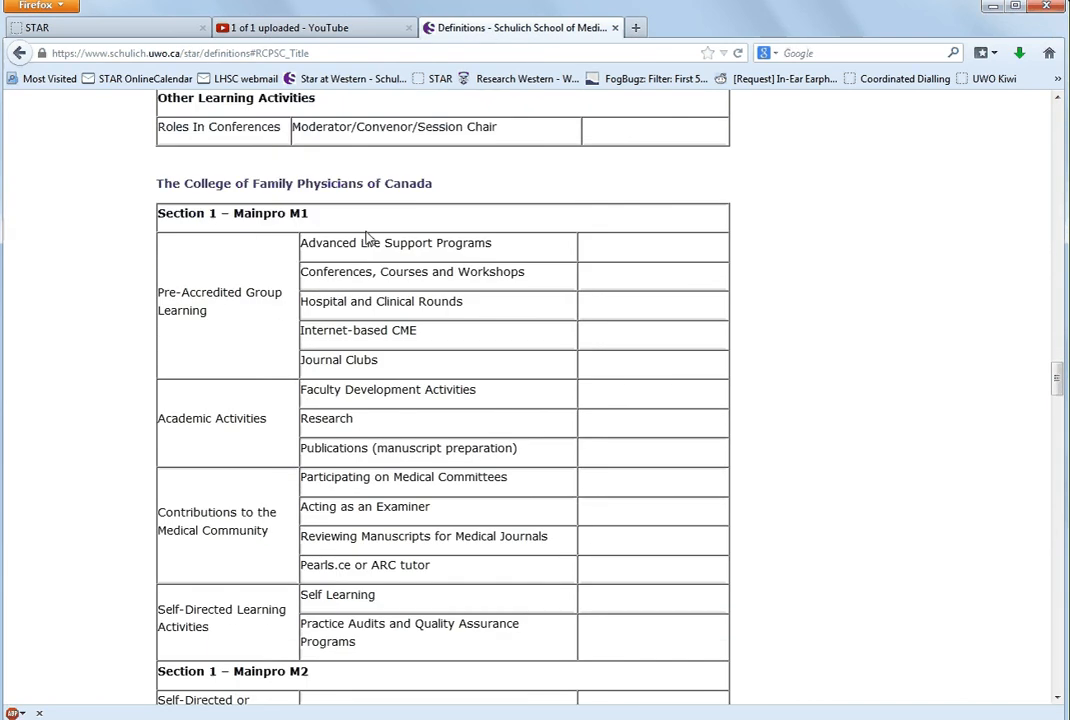
pyautogui.press('Home')
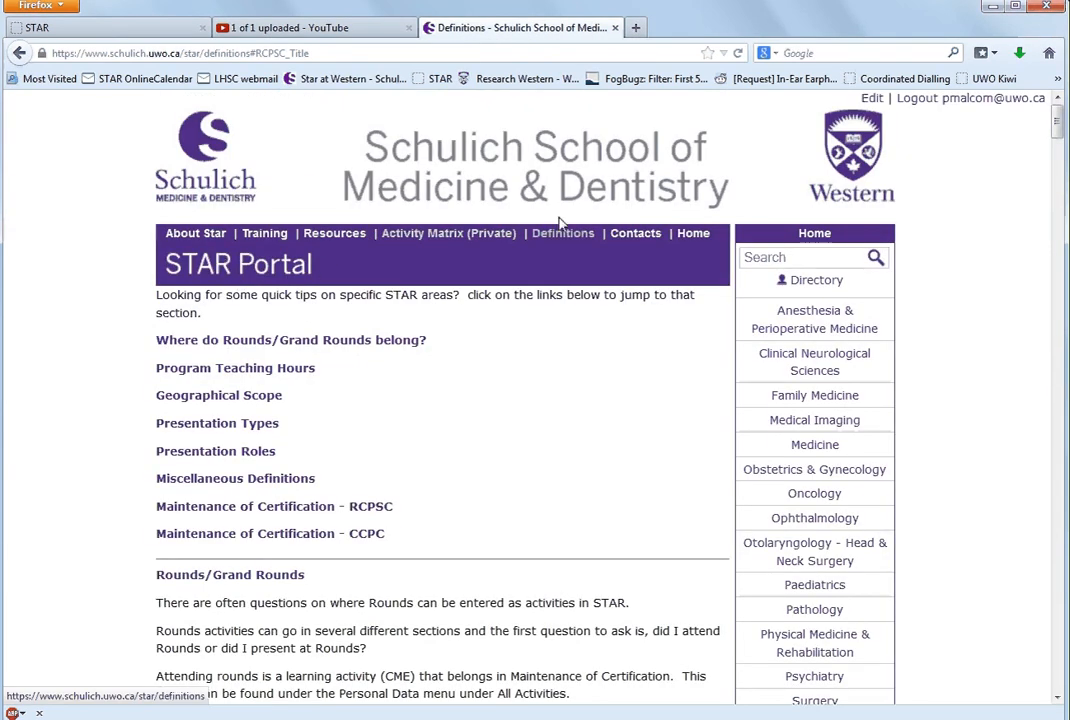